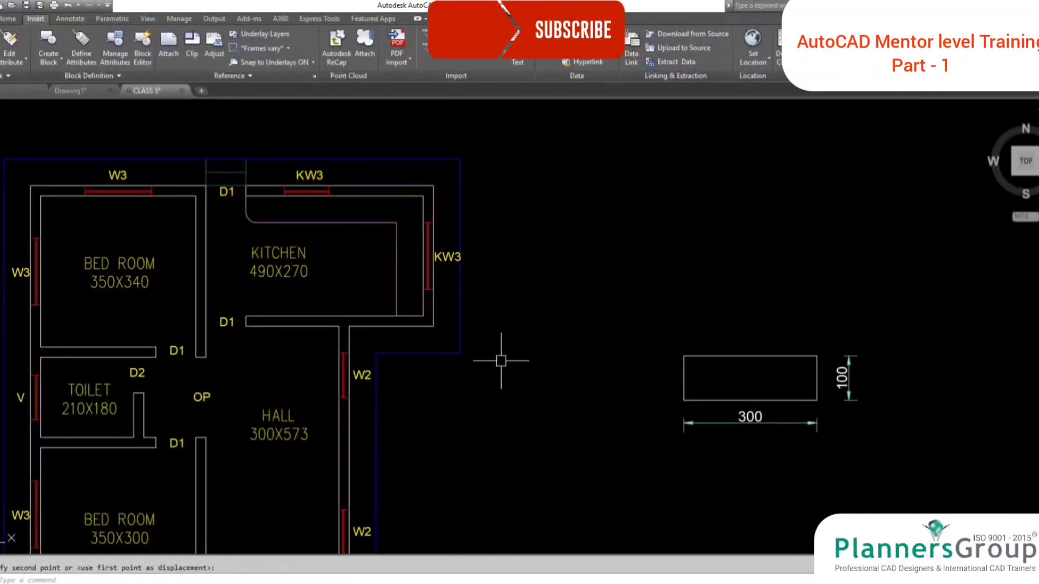
pyautogui.scroll(3, 349, 327)
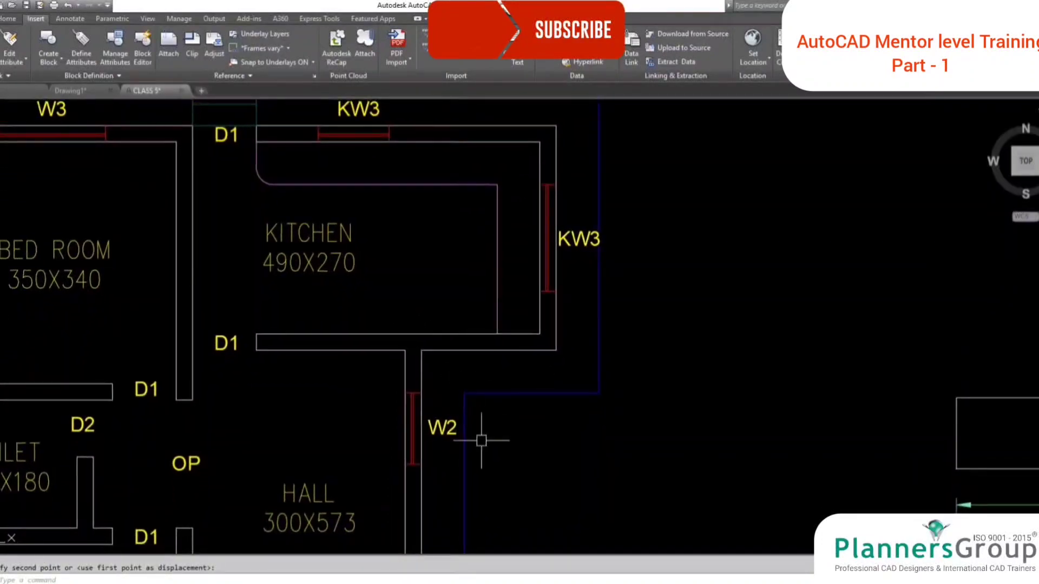
pyautogui.moveTo(477, 433); pyautogui.dragTo(450, 443, button='middle')
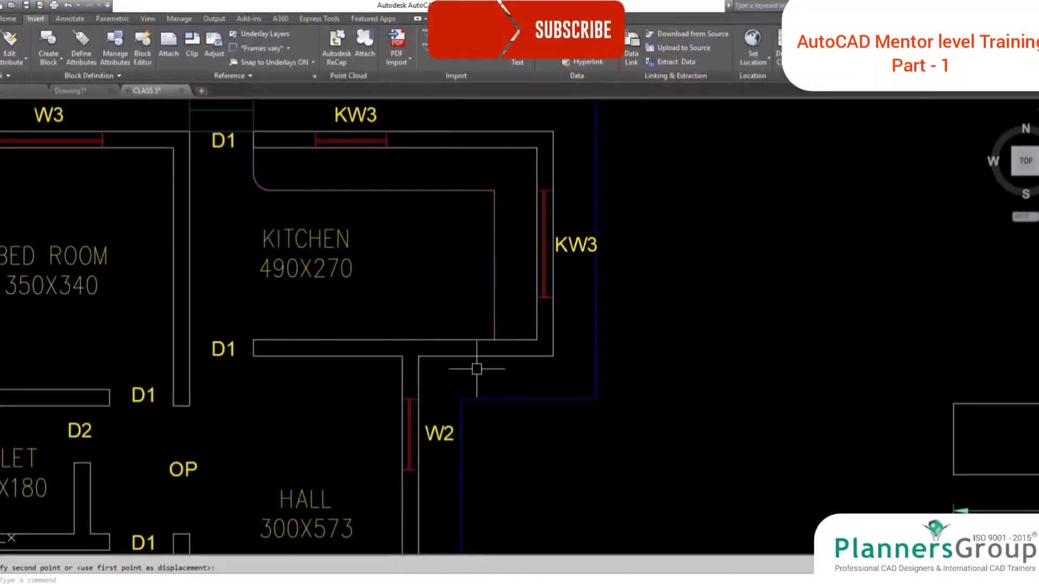
pyautogui.press('Escape')
pyautogui.write('dli')
pyautogui.press('Return')
pyautogui.click(419, 357)
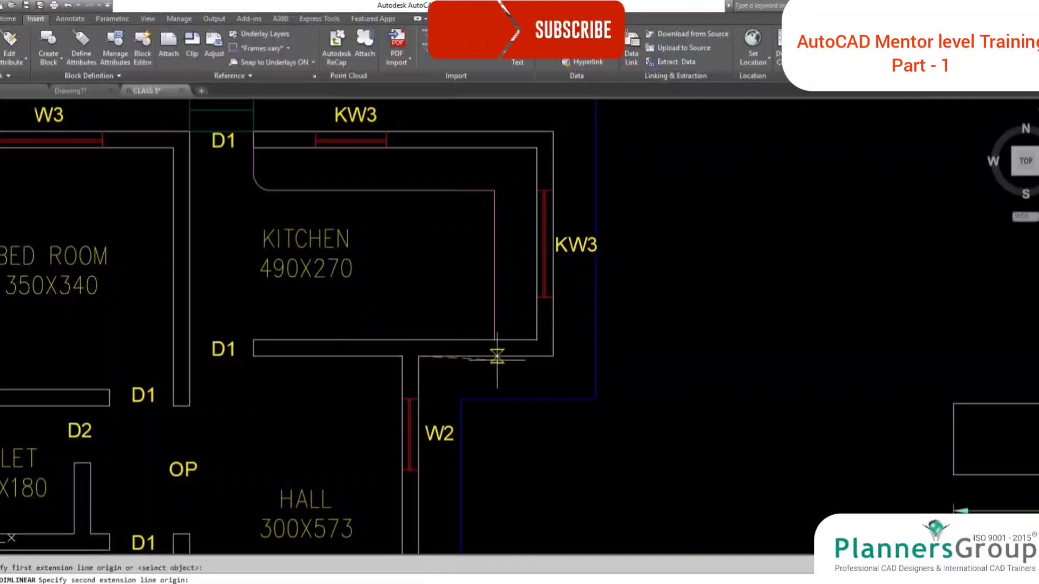
pyautogui.click(553, 356)
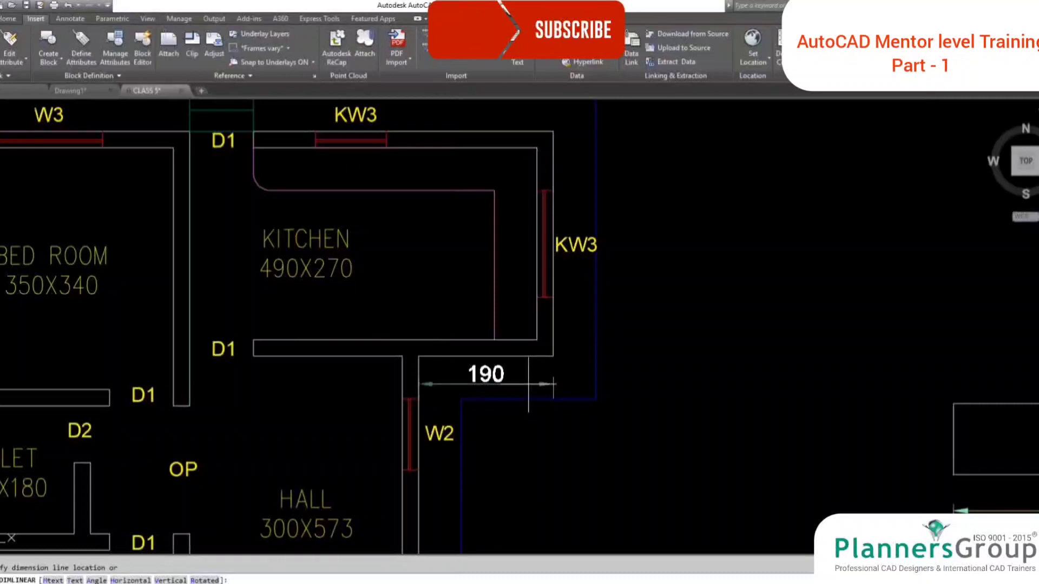
pyautogui.press('Escape')
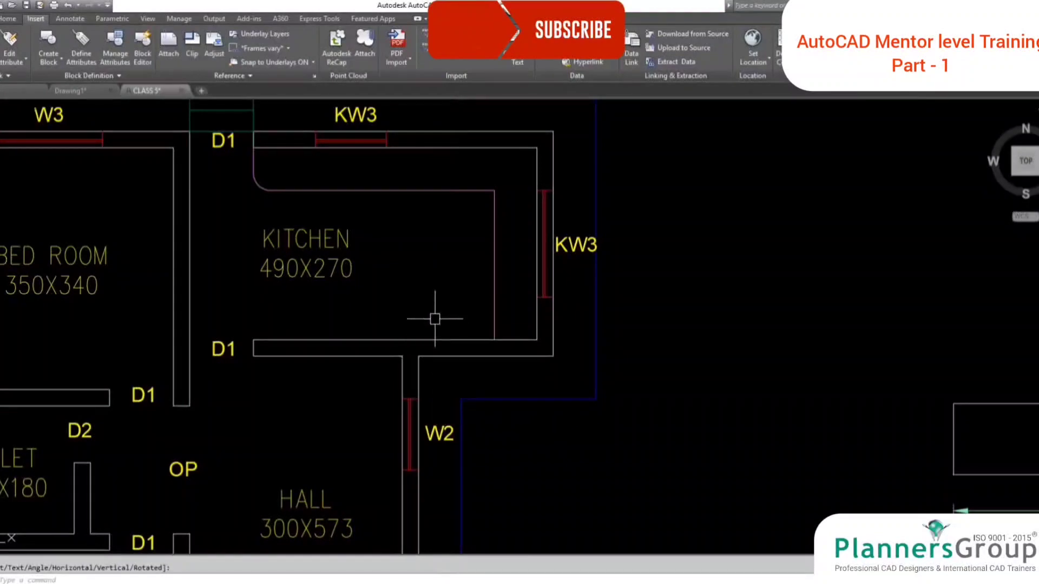
pyautogui.moveTo(434, 318); pyautogui.dragTo(439, 361, button='middle')
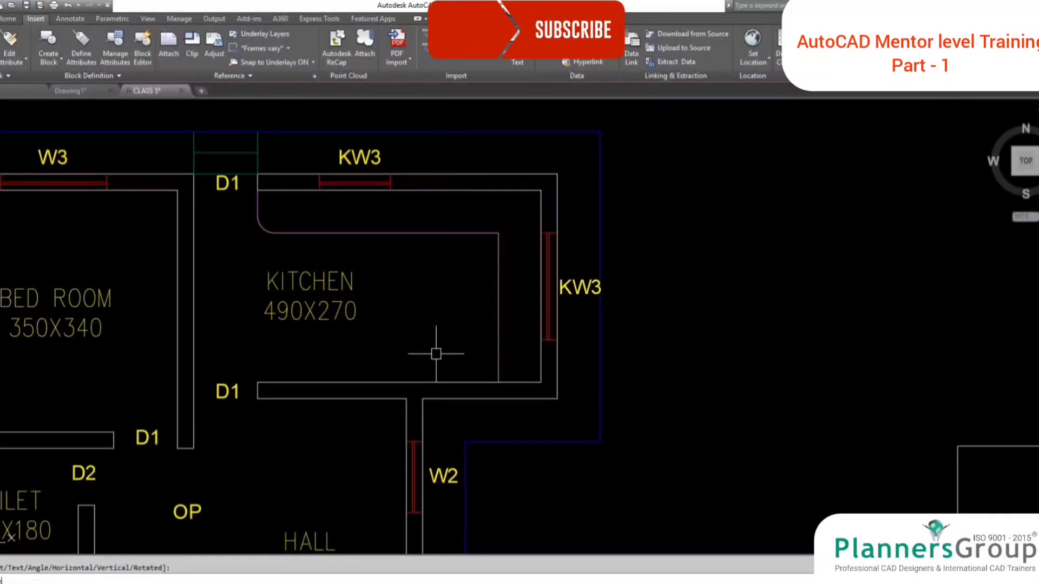
# Extend the hall's right wall lines up through the kitchen to the top wall.
pyautogui.write('ex')
pyautogui.press('Return')
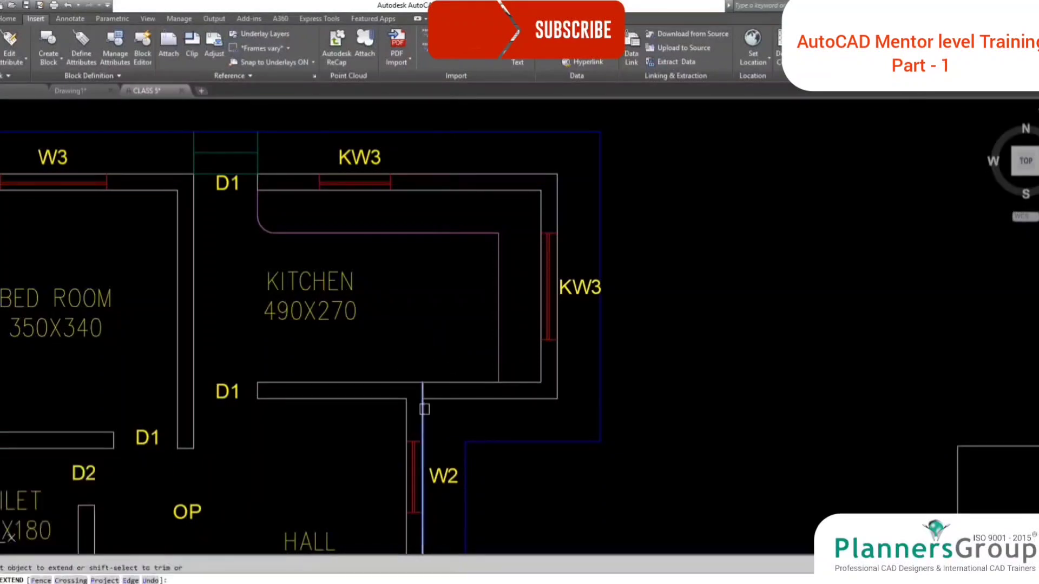
pyautogui.click(364, 413)
pyautogui.click(434, 413)
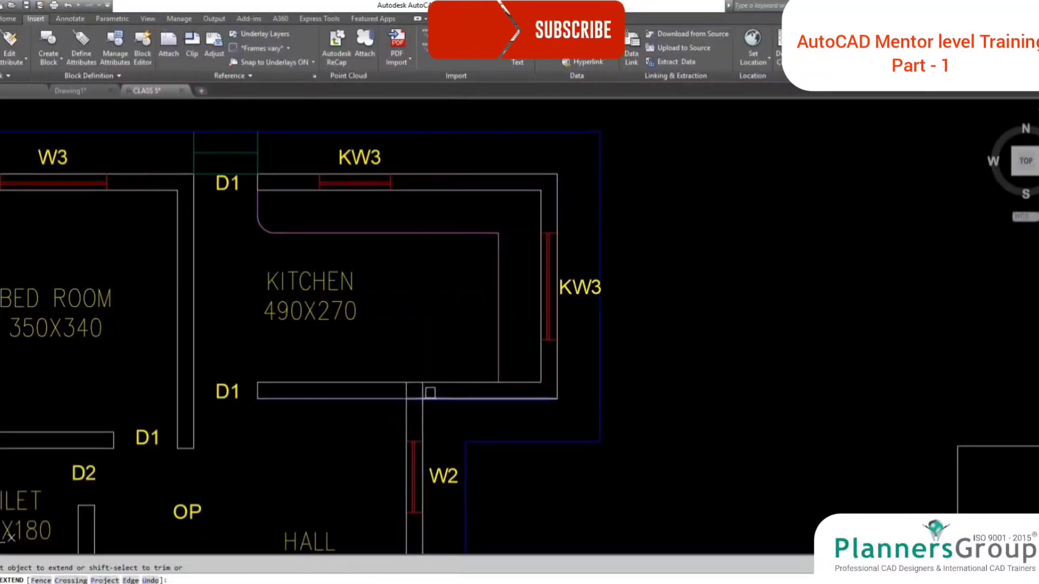
pyautogui.click(429, 397)
pyautogui.click(407, 416)
pyautogui.click(442, 324)
pyautogui.click(379, 344)
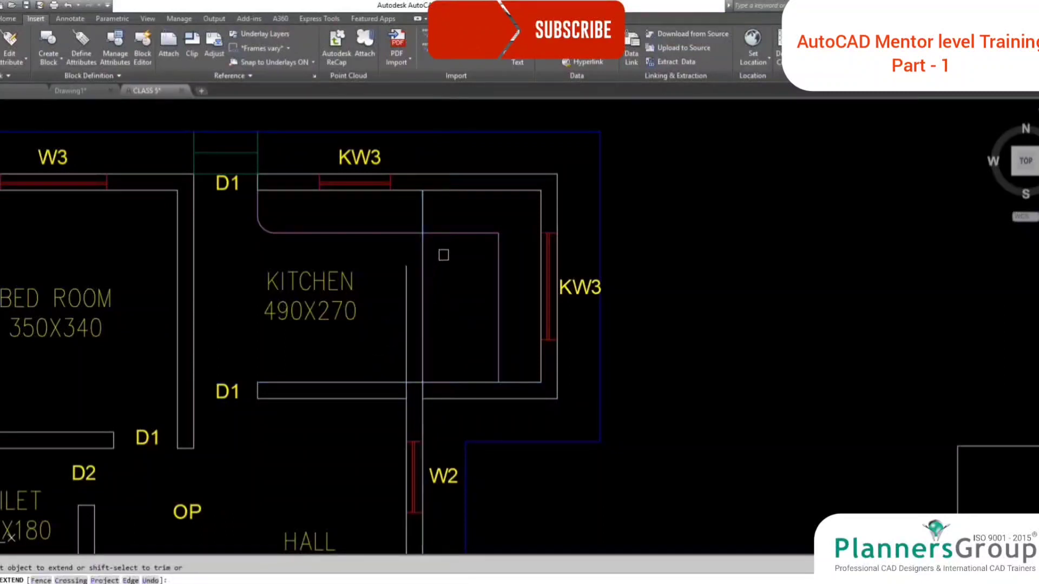
pyautogui.click(407, 249)
pyautogui.press('Return')
# Trim the kitchen's lower wall, top walls and counter east of the new wall line.
pyautogui.write('tr')
pyautogui.press('Return')
pyautogui.press('Return')
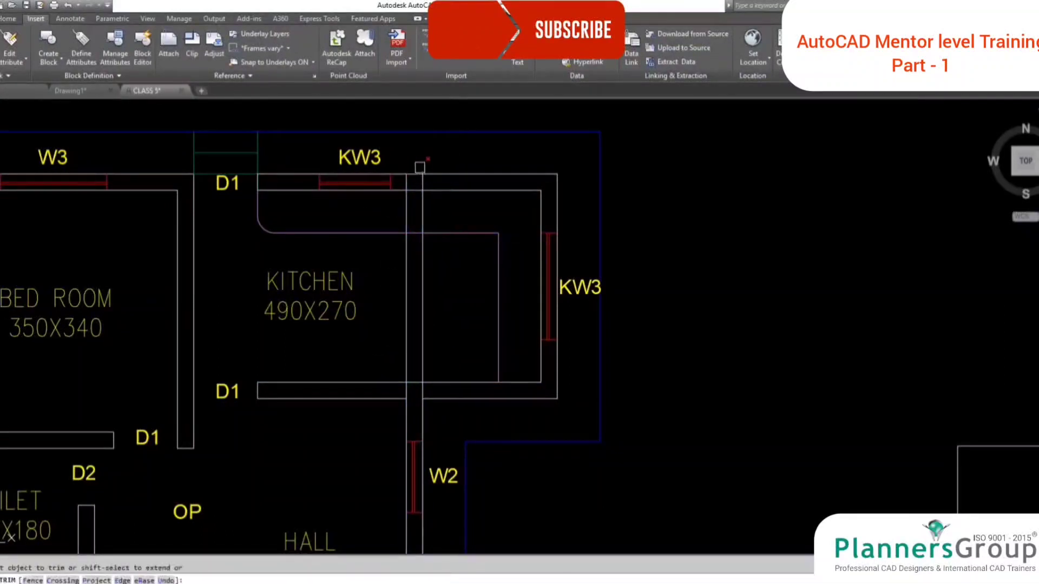
pyautogui.write('u')
pyautogui.click(499, 373)
pyautogui.click(475, 408)
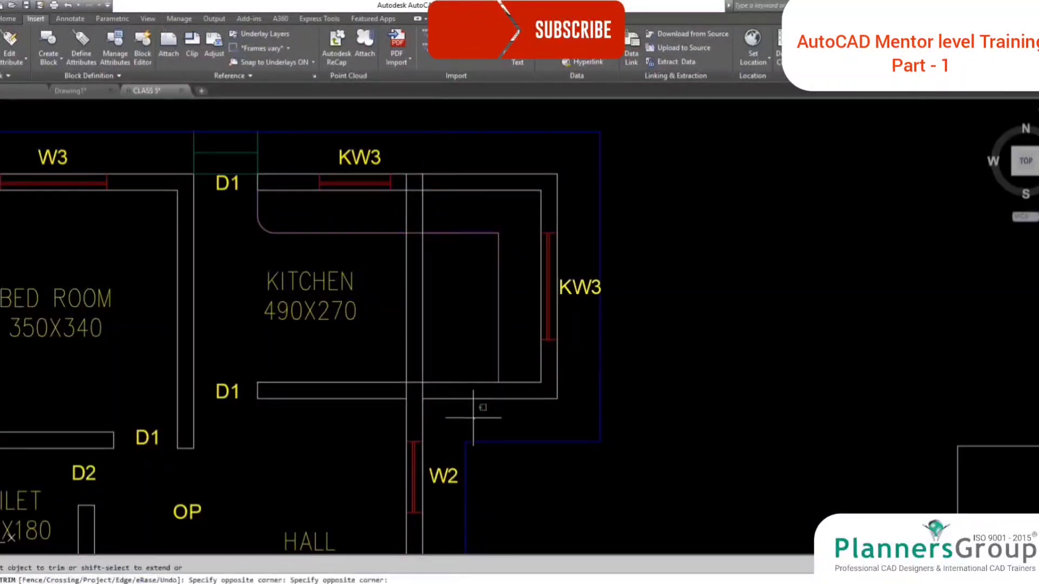
pyautogui.click(499, 310)
pyautogui.click(446, 167)
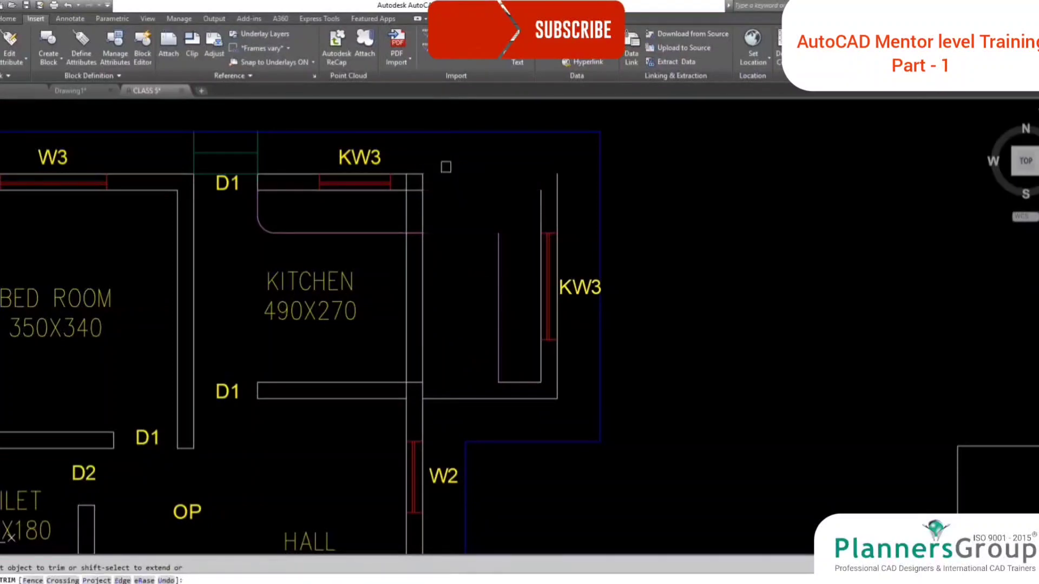
pyautogui.press('Escape')
# Erase the leftover kitchen east walls, the KW3 window and label, and the old boundary pieces.
pyautogui.click(575, 413)
pyautogui.click(488, 307)
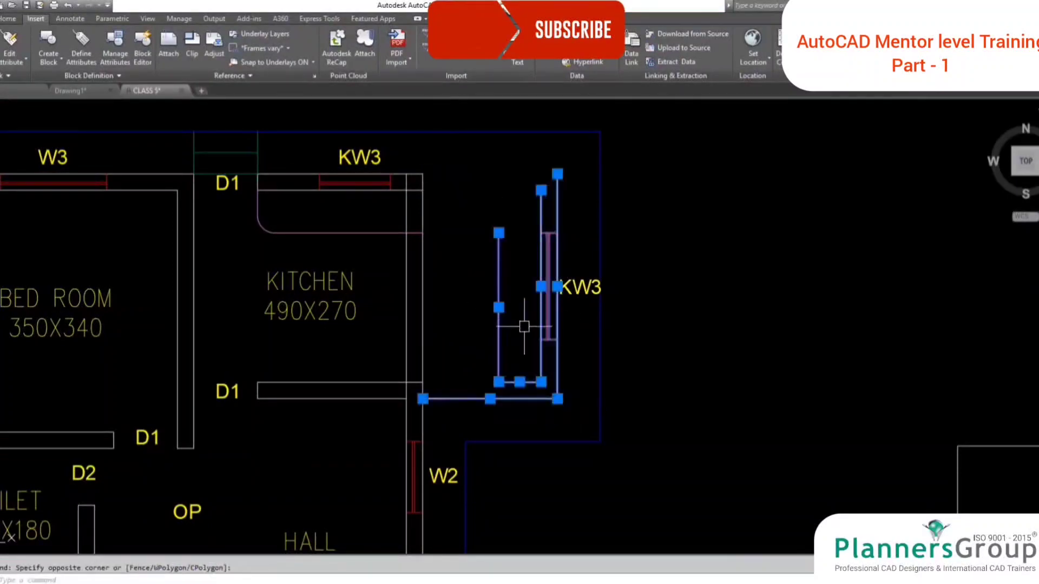
pyautogui.write('e')
pyautogui.press('Return')
pyautogui.click(584, 313)
pyautogui.click(578, 281)
pyautogui.write('e')
pyautogui.press('Return')
pyautogui.click(555, 468)
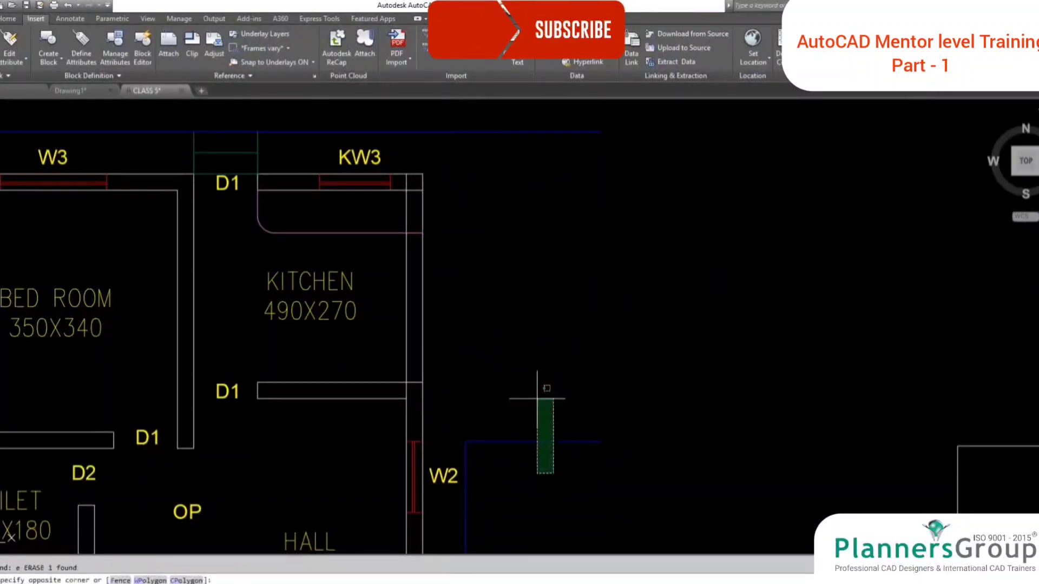
pyautogui.click(539, 394)
pyautogui.write('e')
pyautogui.press('Return')
# Extend the boundary line up to the blue top line and trim the counter line's stub.
pyautogui.write('ex')
pyautogui.press('Return')
pyautogui.click(464, 132)
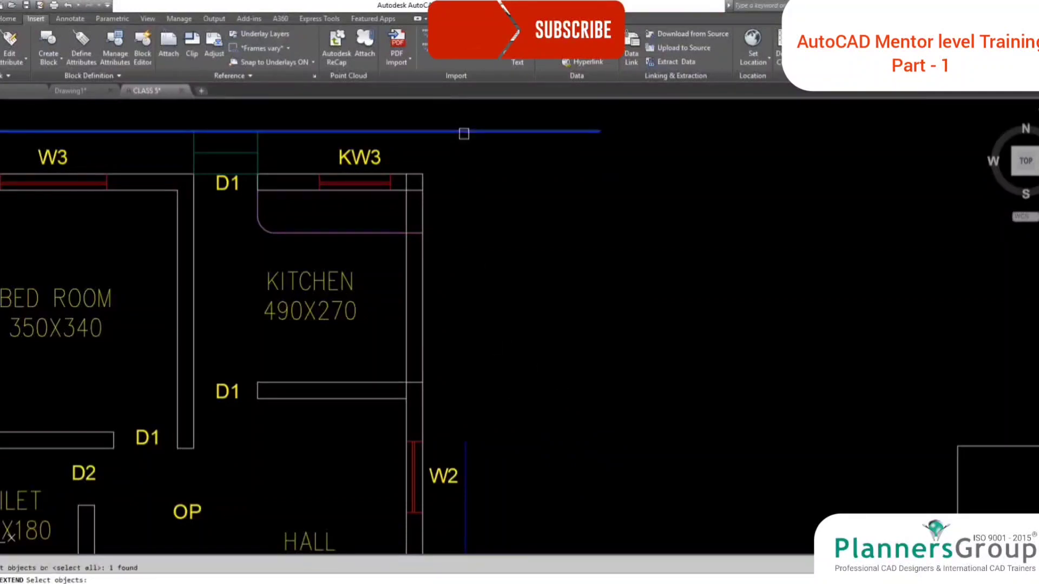
pyautogui.press('Return')
pyautogui.click(470, 434)
pyautogui.press('Return')
pyautogui.write('tr')
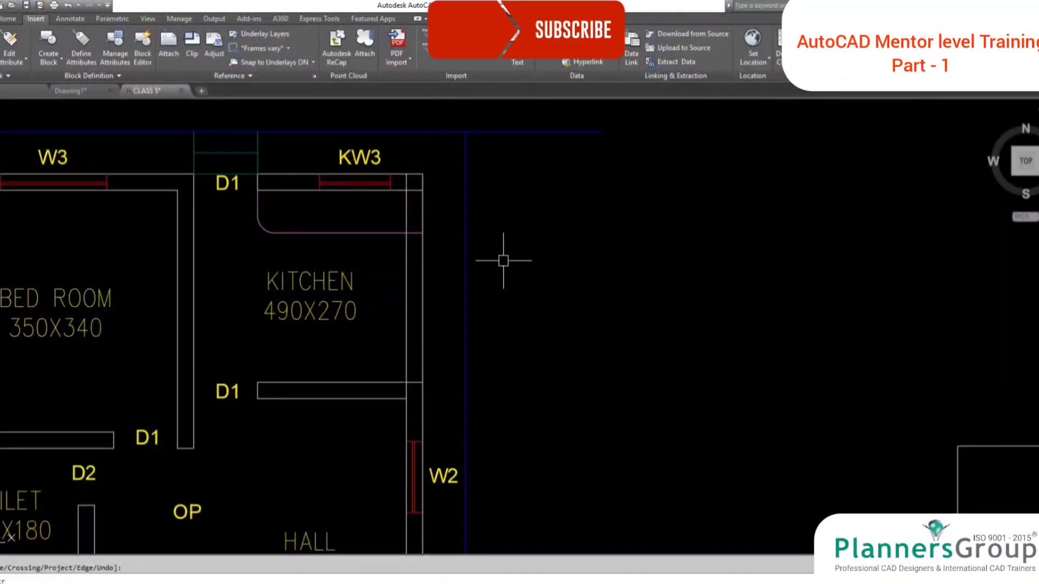
pyautogui.press('Return')
pyautogui.press('Return')
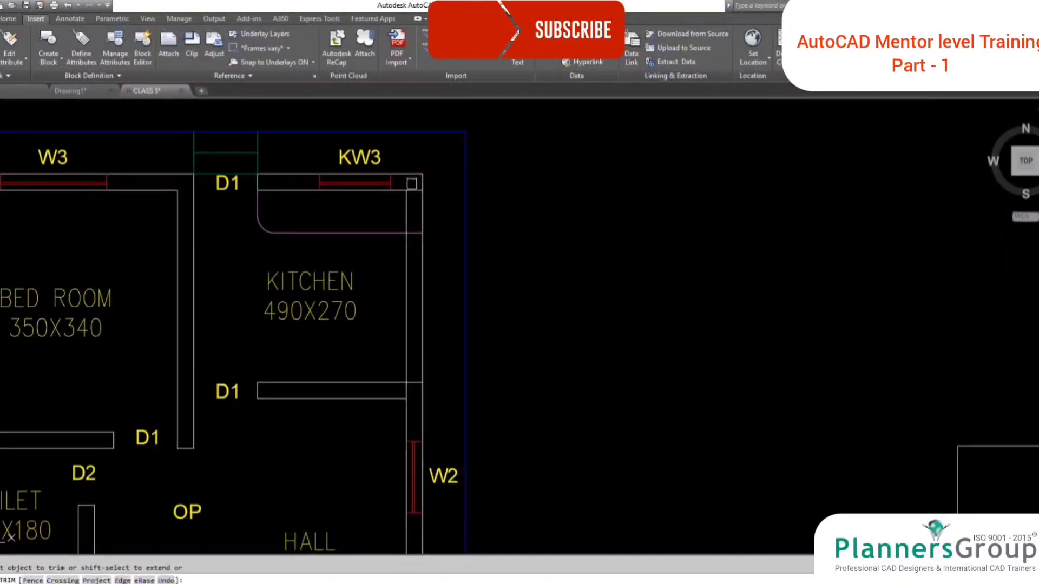
pyautogui.click(415, 233)
# Offset the kitchen's right inner wall line 6 units into the kitchen.
pyautogui.press('Return')
pyautogui.write('o')
pyautogui.press('Return')
pyautogui.write('60')
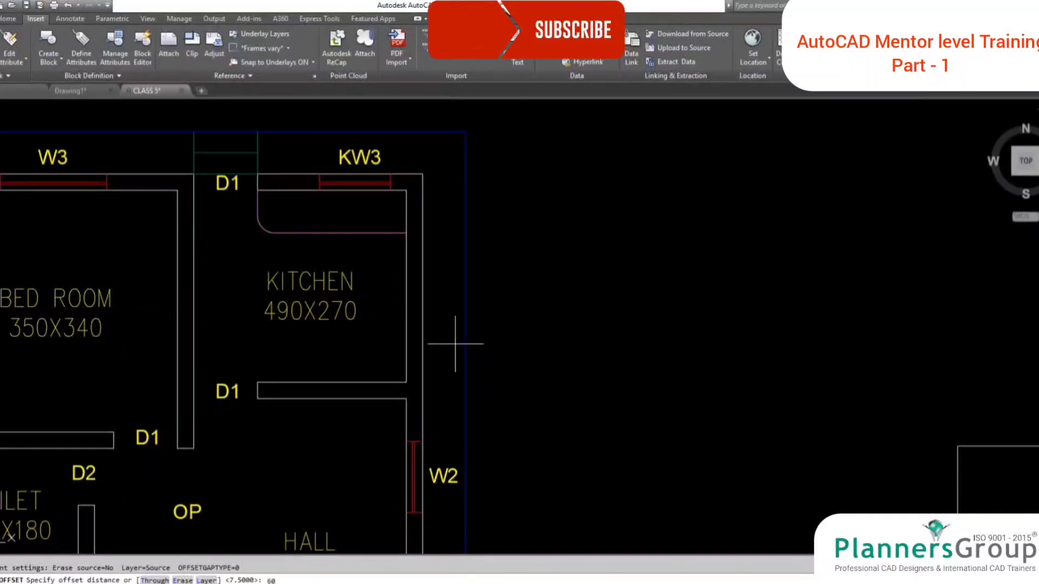
pyautogui.press('Return')
pyautogui.click(406, 302)
pyautogui.click(371, 297)
pyautogui.press('Return')
# Fillet the offset line to the counter line and match its properties to the counter line.
pyautogui.write('f')
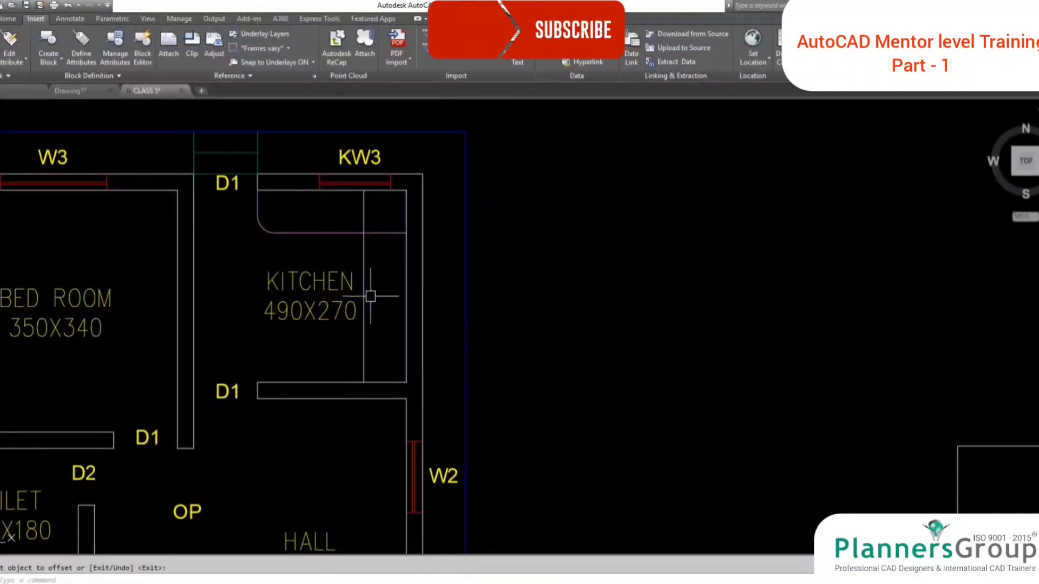
pyautogui.press('Return')
pyautogui.click(364, 294)
pyautogui.click(336, 234)
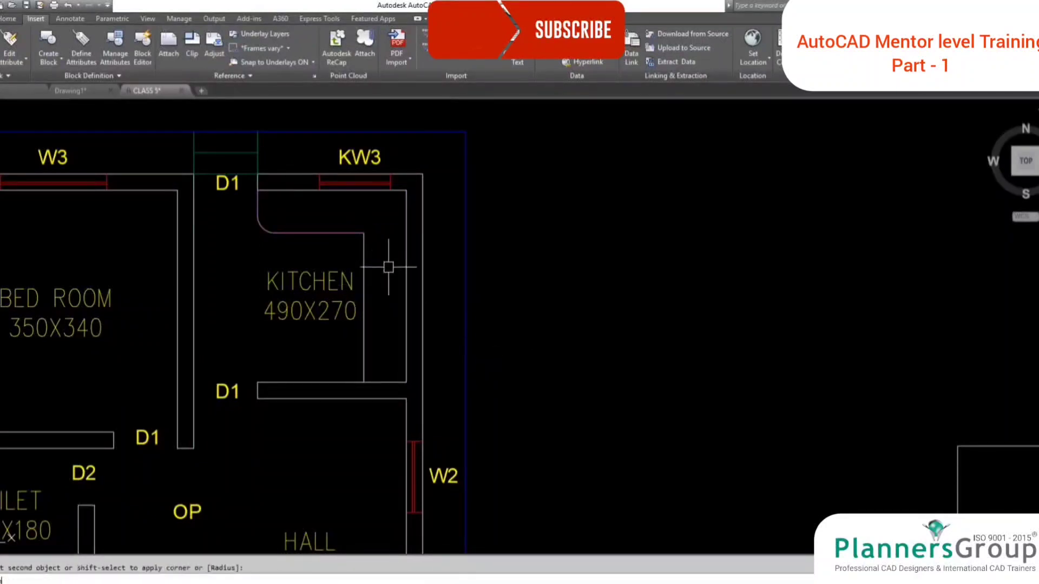
pyautogui.write('ma')
pyautogui.press('Return')
pyautogui.click(346, 234)
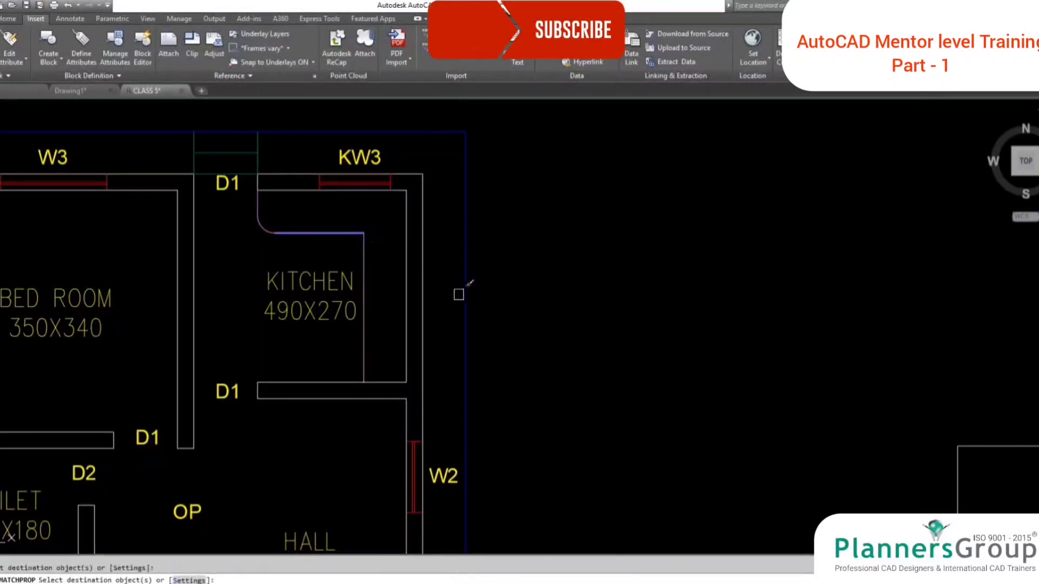
pyautogui.press('Return')
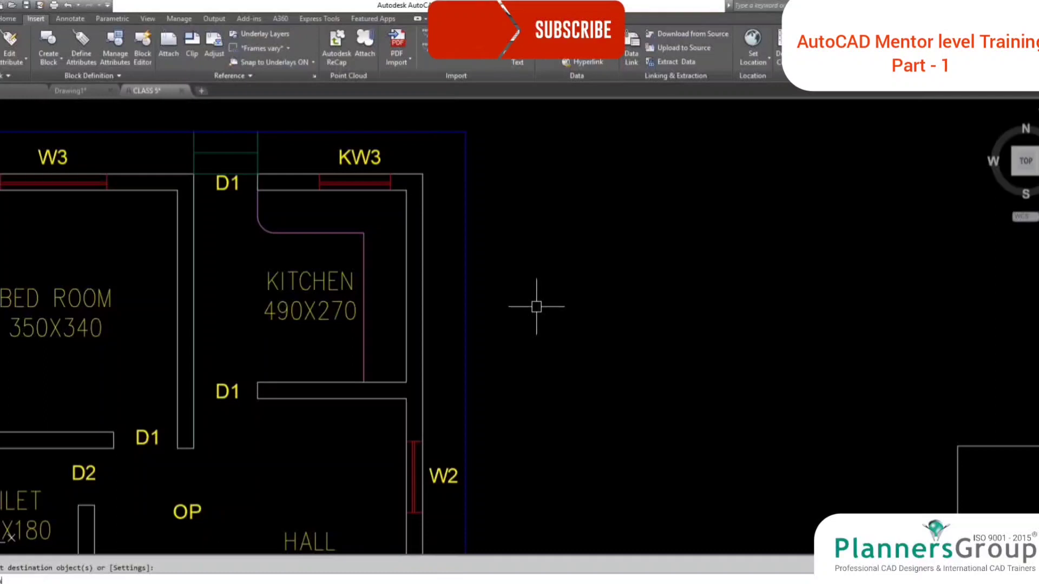
# Undo the recent edits to bring back the original kitchen walls, KW3 and boundary.
pyautogui.press('Escape')
pyautogui.write('u')
pyautogui.press('Return')
pyautogui.press('Return')
pyautogui.press('Return')
pyautogui.press('Return')
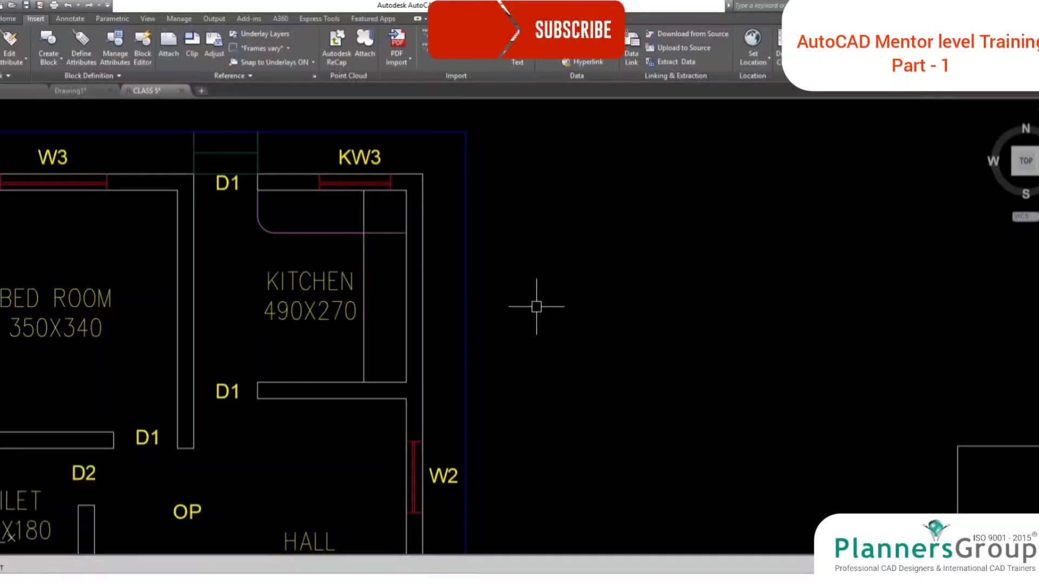
pyautogui.press('Return')
pyautogui.press('Return')
pyautogui.press('Return')
pyautogui.press('Return')
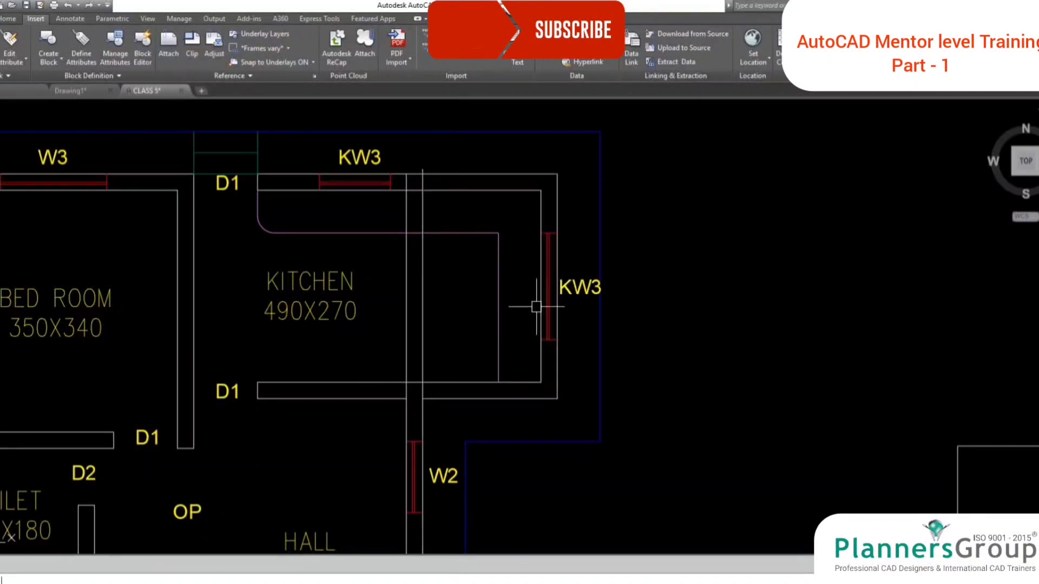
# Remove the extended lines, then stretch the kitchen's east wall and KW3 left to the hall wall.
pyautogui.press('Return')
pyautogui.moveTo(518, 325); pyautogui.dragTo(515, 333, button='middle')
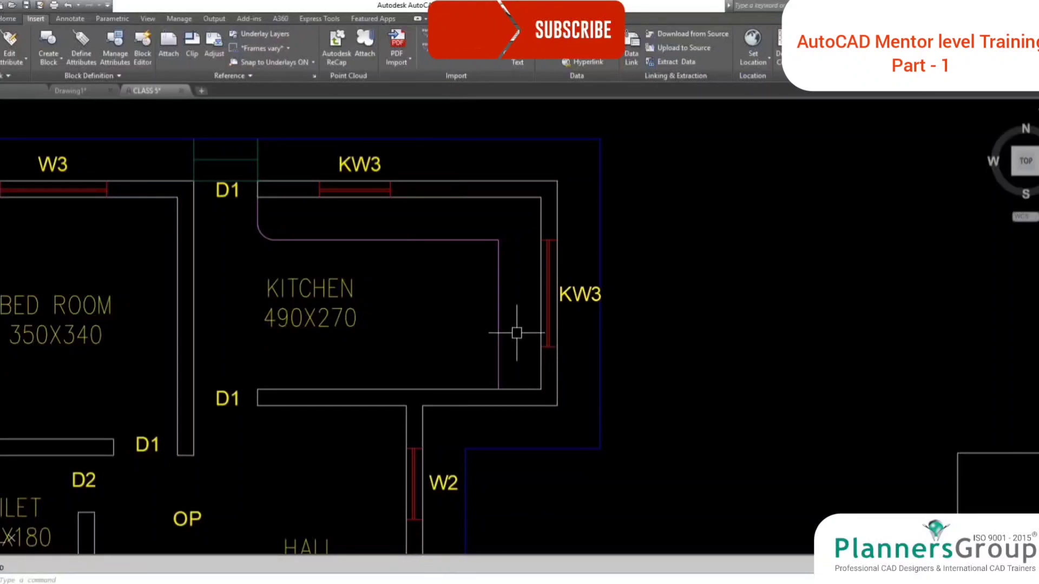
pyautogui.write('s')
pyautogui.press('Return')
pyautogui.click(674, 497)
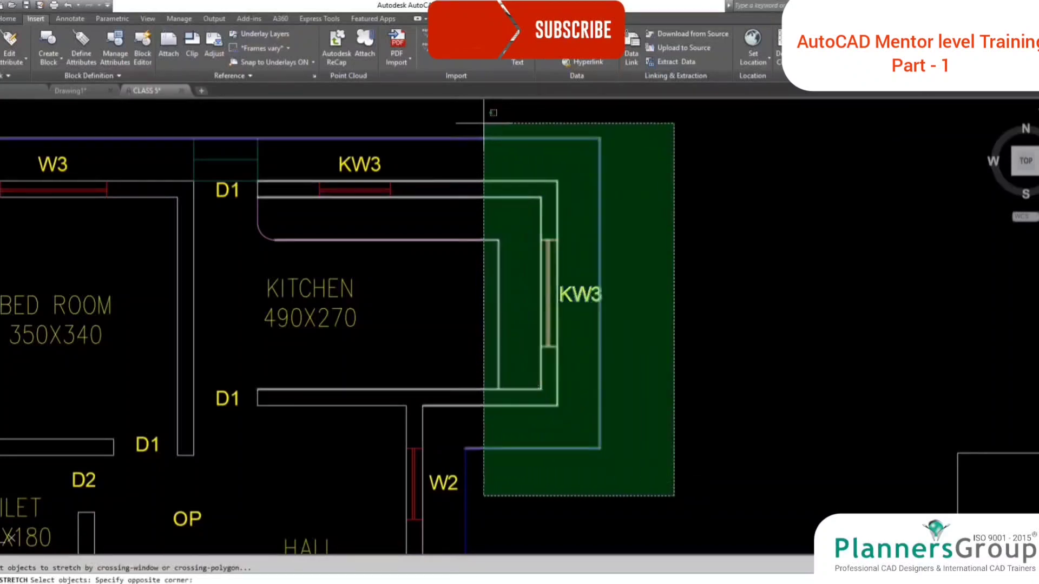
pyautogui.click(484, 119)
pyautogui.press('Return')
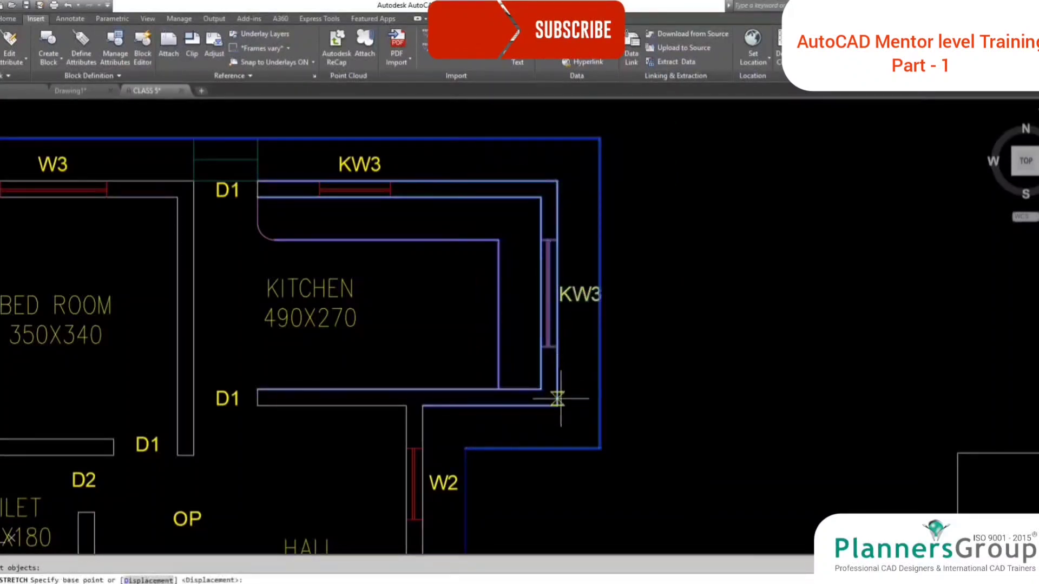
pyautogui.click(558, 406)
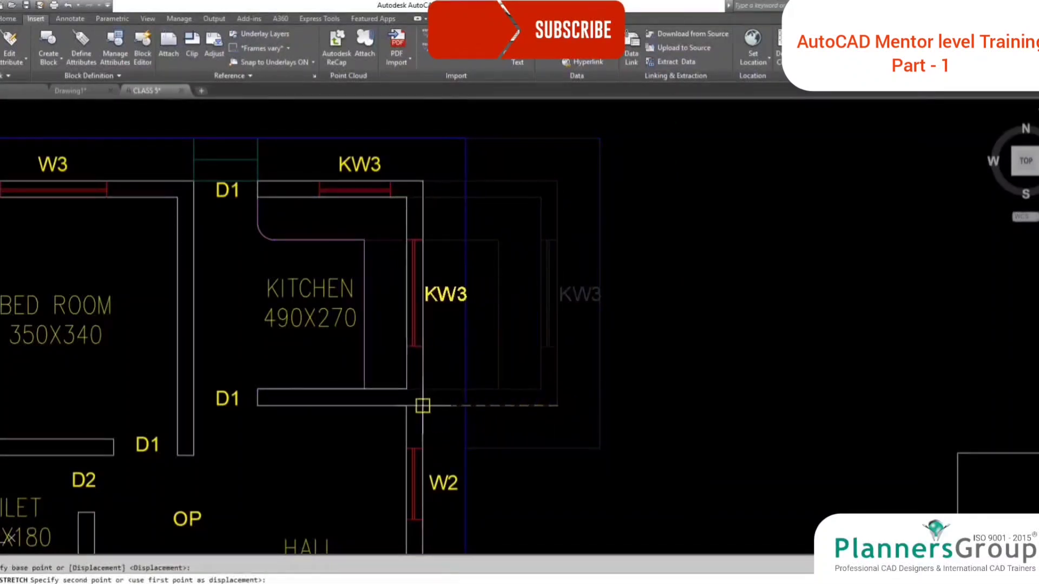
pyautogui.click(422, 406)
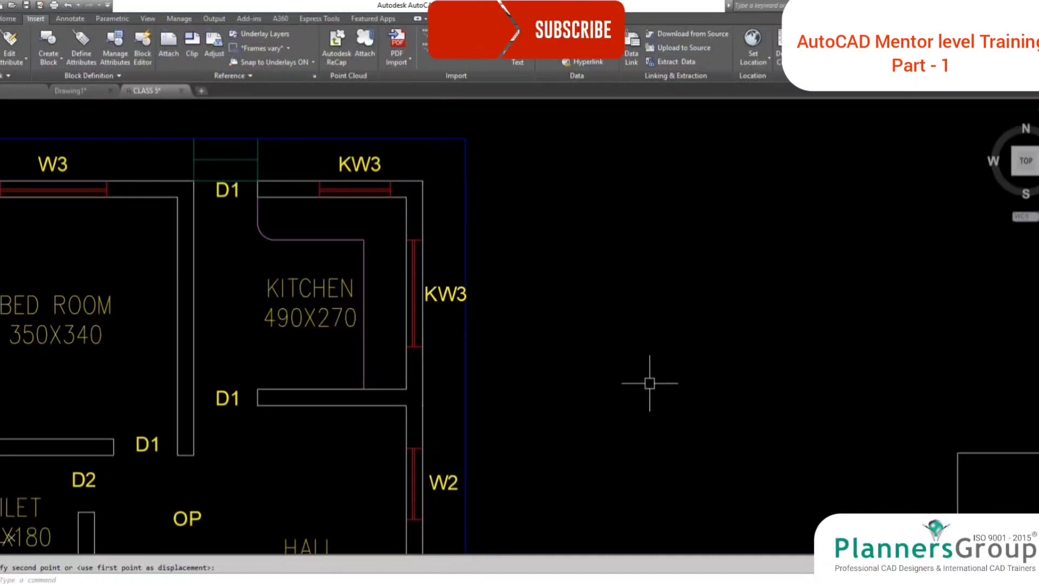
# Pan and zoom to centre the dimensioned 300 by 100 rectangle.
pyautogui.moveTo(760, 422); pyautogui.dragTo(320, 329, button='middle')
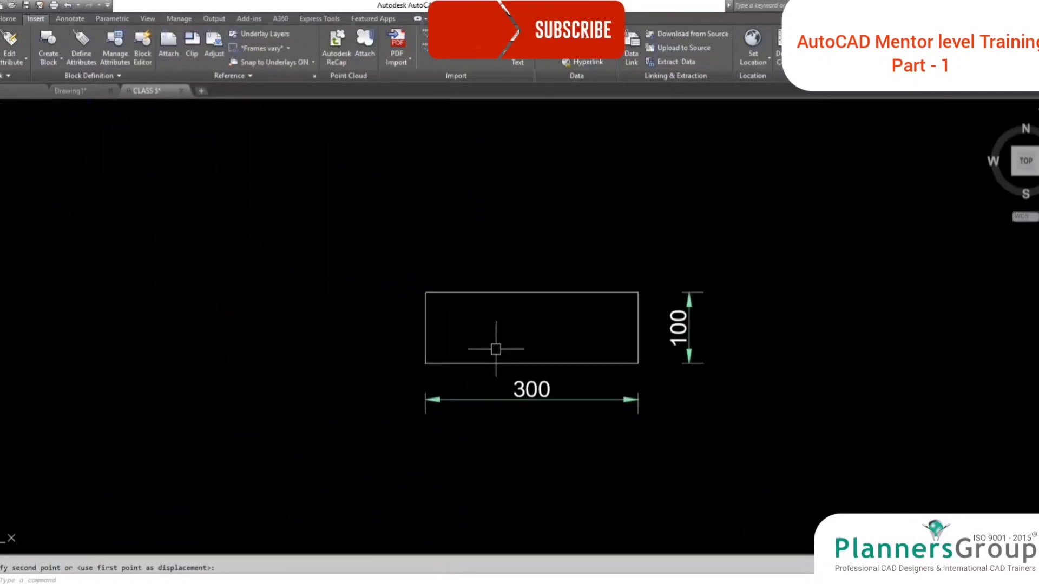
pyautogui.scroll(2, 525, 364)
pyautogui.scroll(-2, 483, 364)
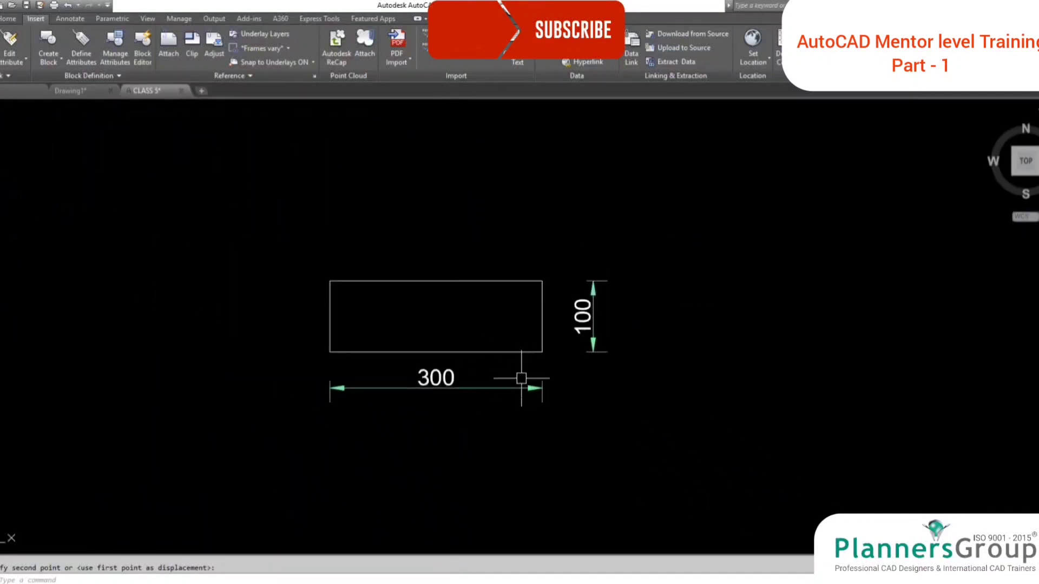
pyautogui.moveTo(372, 359); pyautogui.dragTo(331, 359, button='middle')
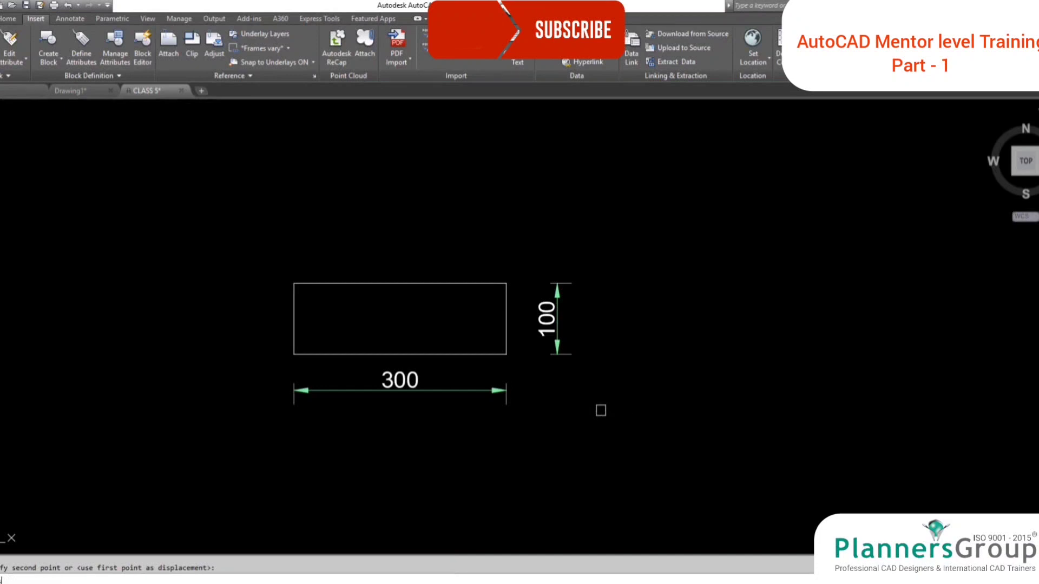
# Begin stretching the rectangle's right end with Ortho on, then abandon the skewed stretch.
pyautogui.press('Escape')
pyautogui.write('s')
pyautogui.press('Return')
pyautogui.click(633, 428)
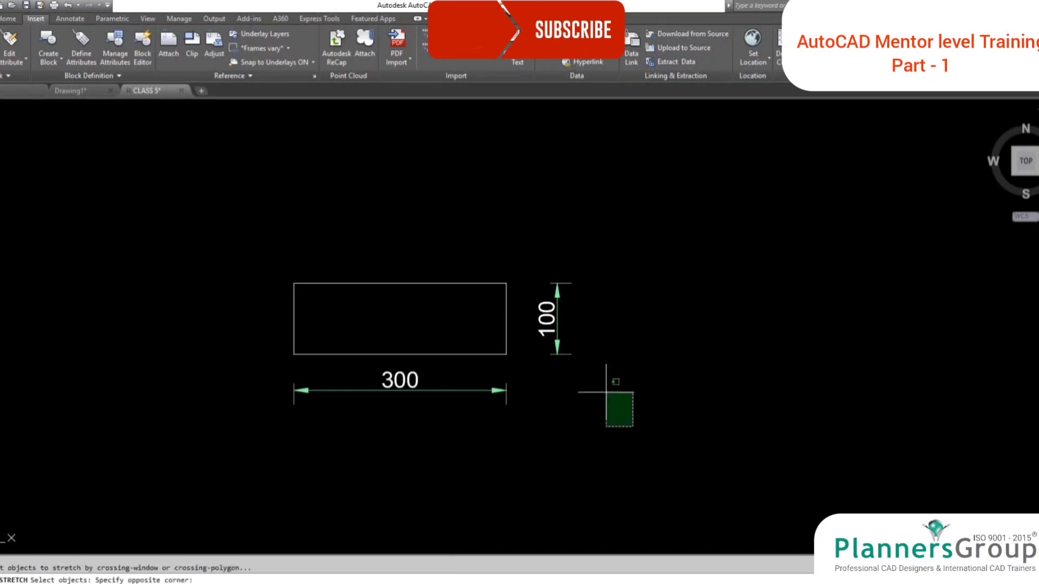
pyautogui.click(459, 322)
pyautogui.press('Return')
pyautogui.click(521, 458)
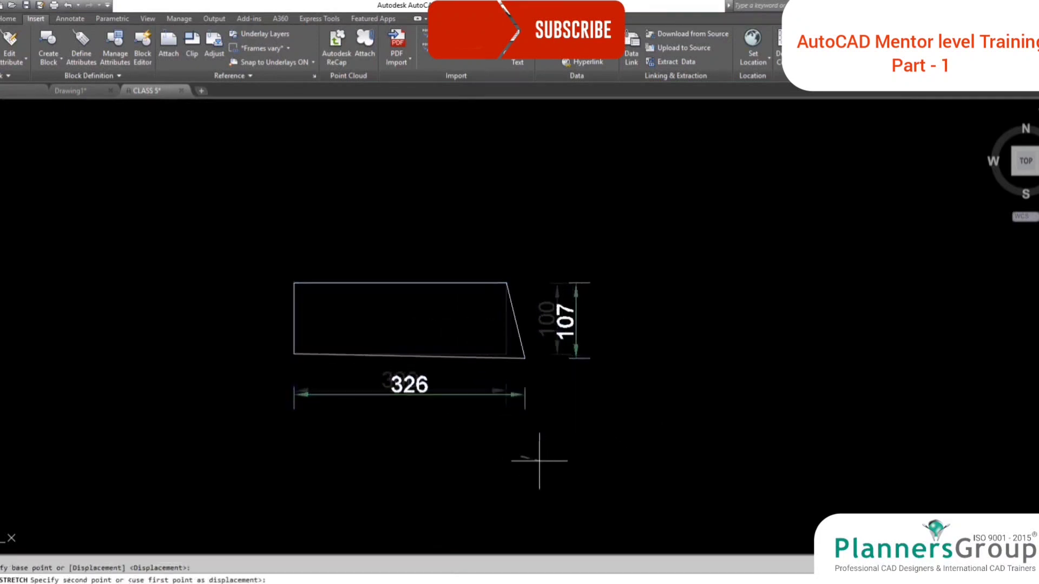
pyautogui.press('F8')
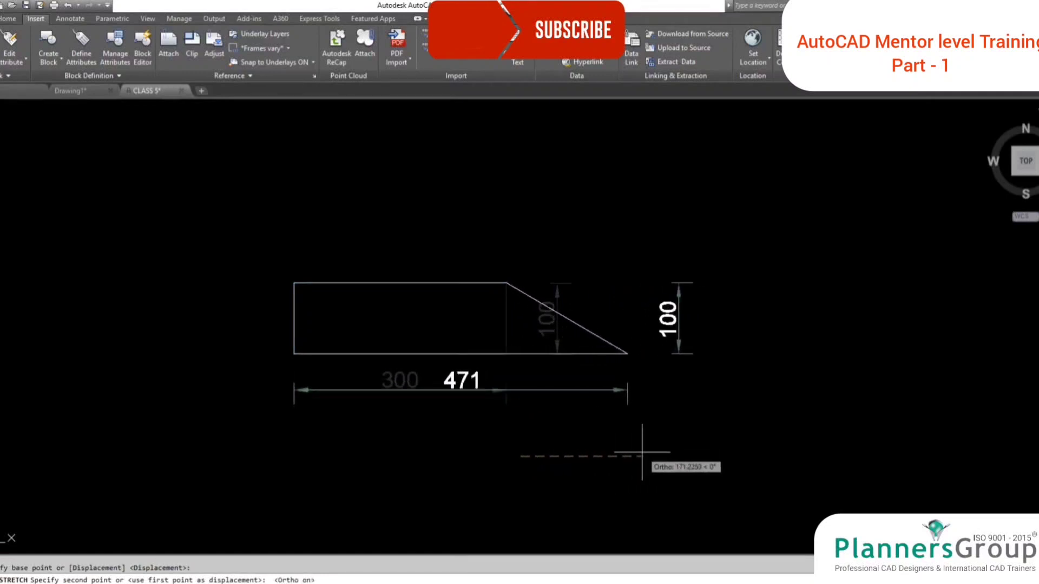
pyautogui.press('Escape')
# Retry the stretch over the rectangle and cancel it, leaving it 300 by 100.
pyautogui.press('Return')
pyautogui.click(665, 445)
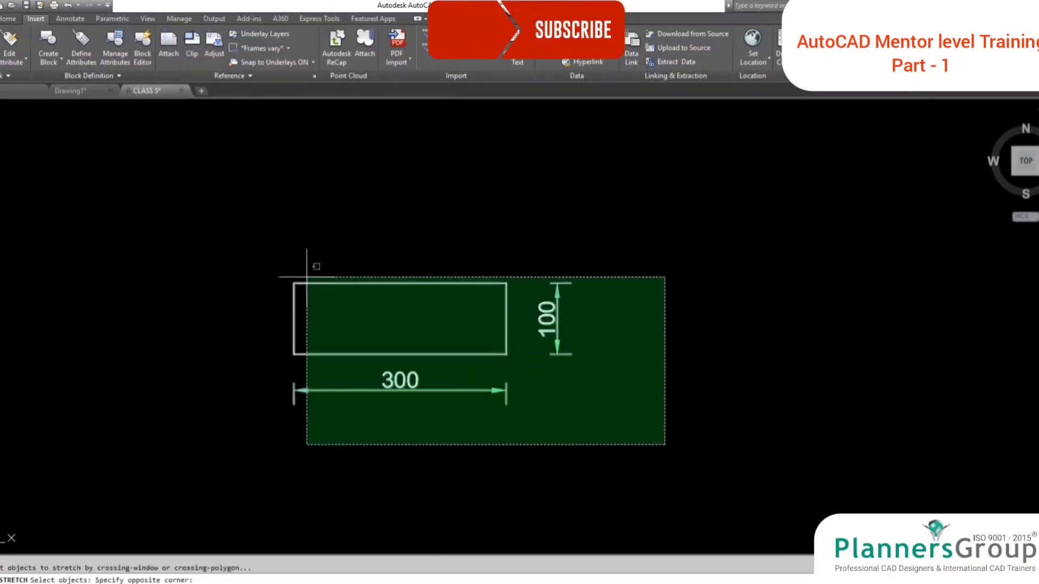
pyautogui.click(250, 228)
pyautogui.press('Return')
pyautogui.click(292, 338)
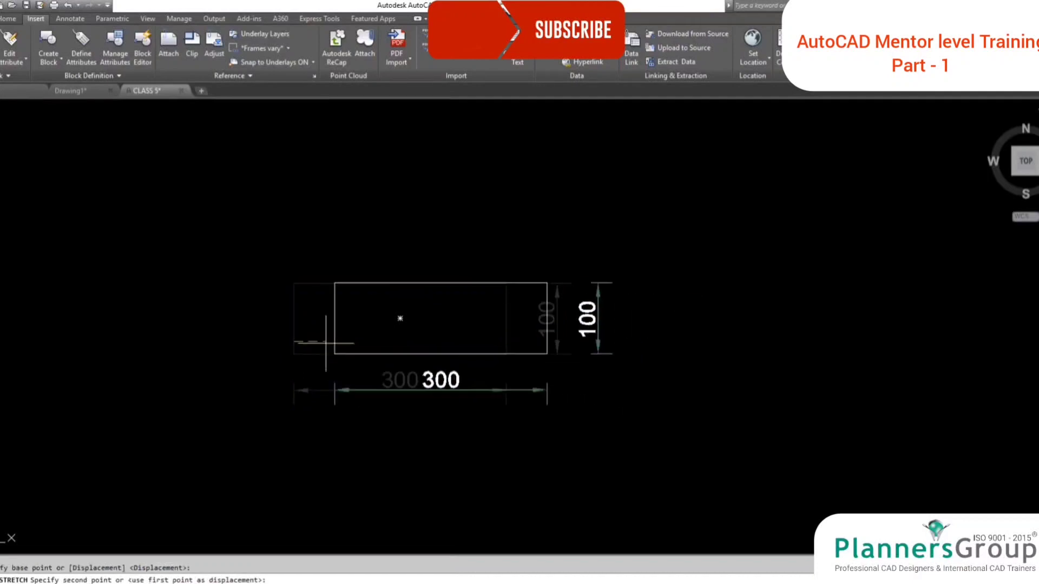
pyautogui.press('Escape')
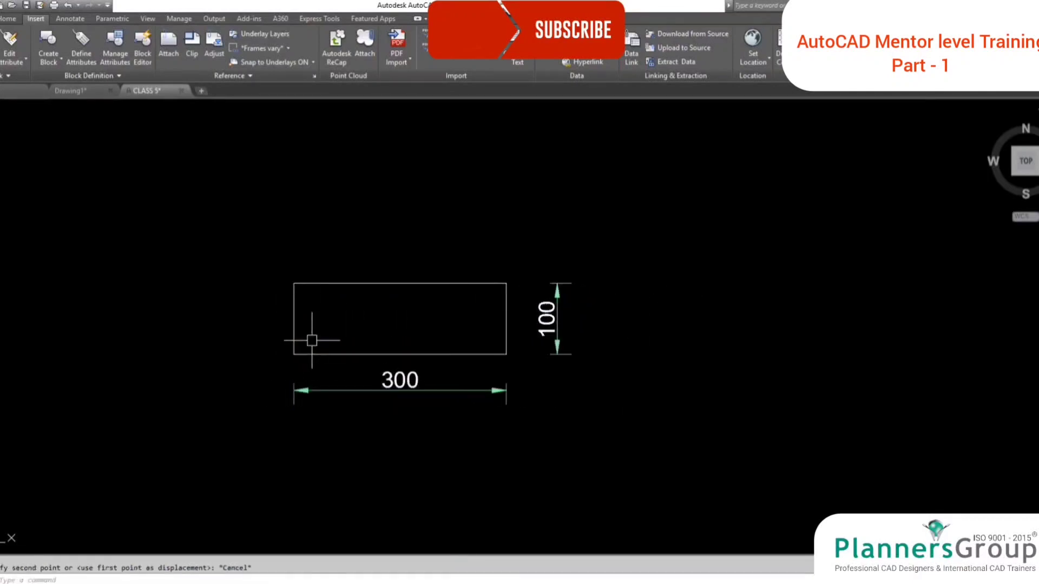
pyautogui.press('Return')
# Stretch the rectangle's right end 200 to the right, making it 500 wide.
pyautogui.click(626, 433)
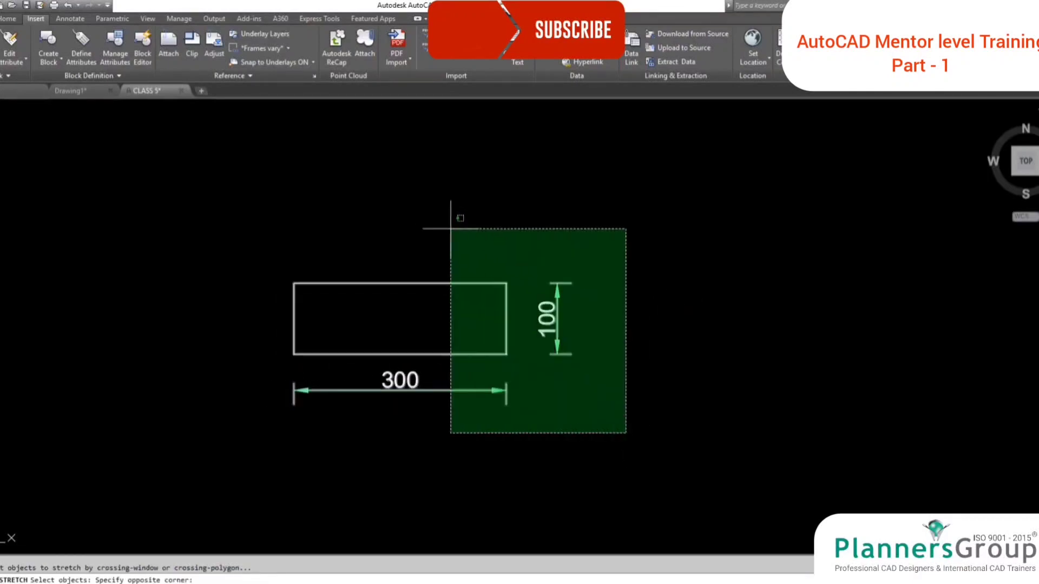
pyautogui.click(439, 221)
pyautogui.press('Return')
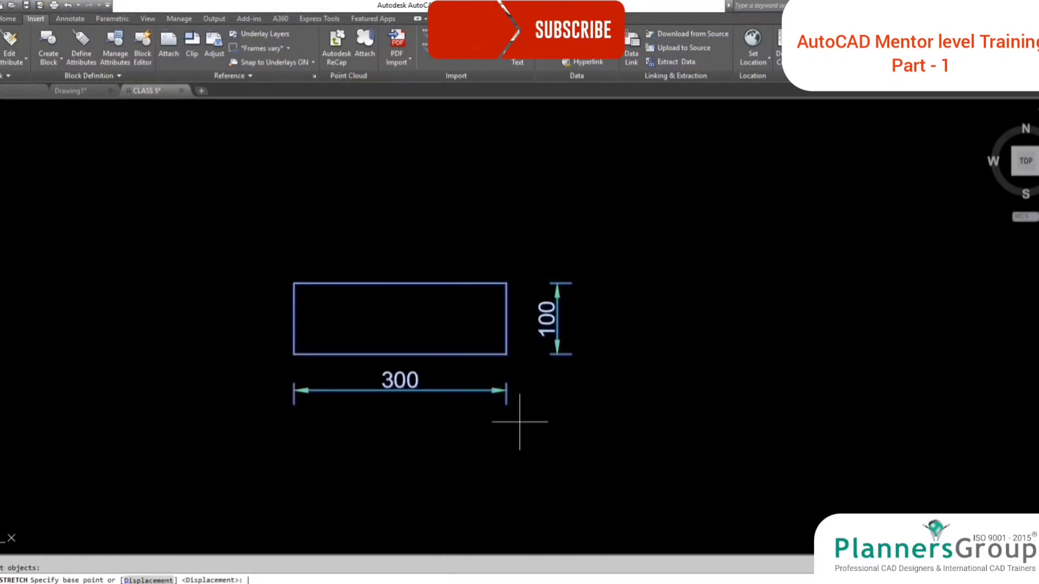
pyautogui.click(519, 431)
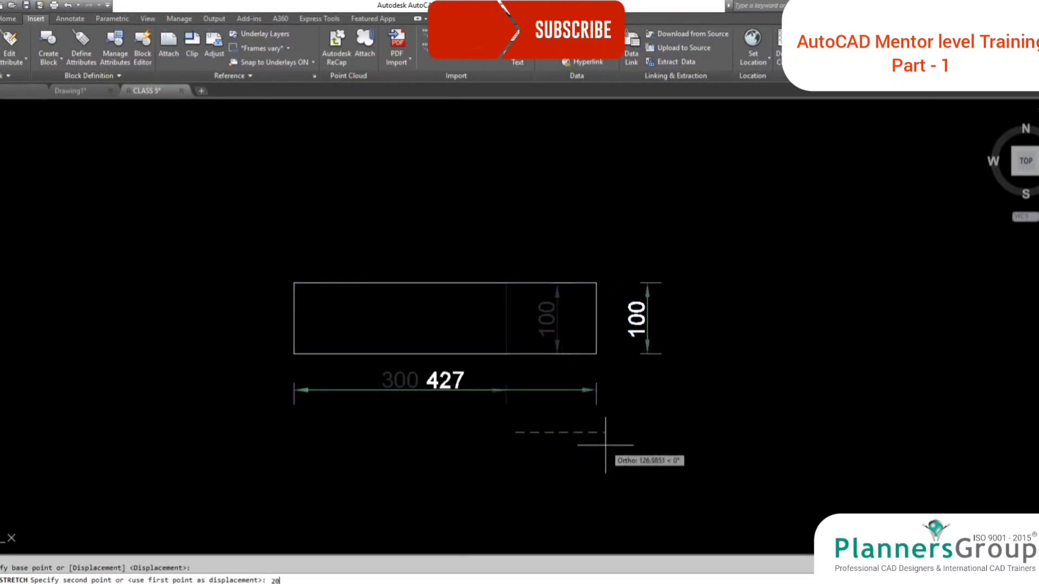
pyautogui.press('Return')
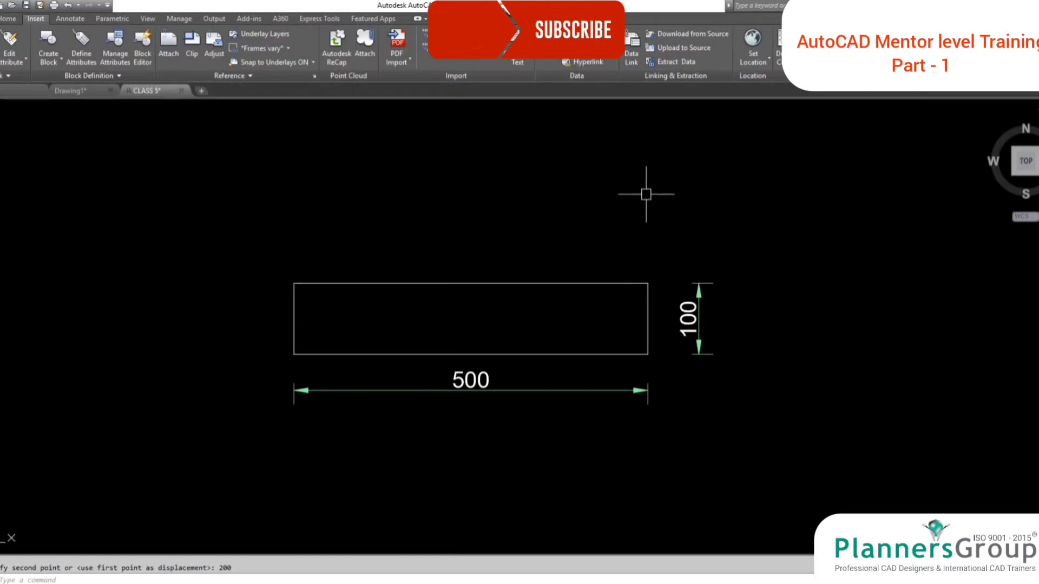
# Stretch the rectangle's top edge up 200 so its height becomes 300.
pyautogui.moveTo(650, 255); pyautogui.dragTo(644, 274, button='middle')
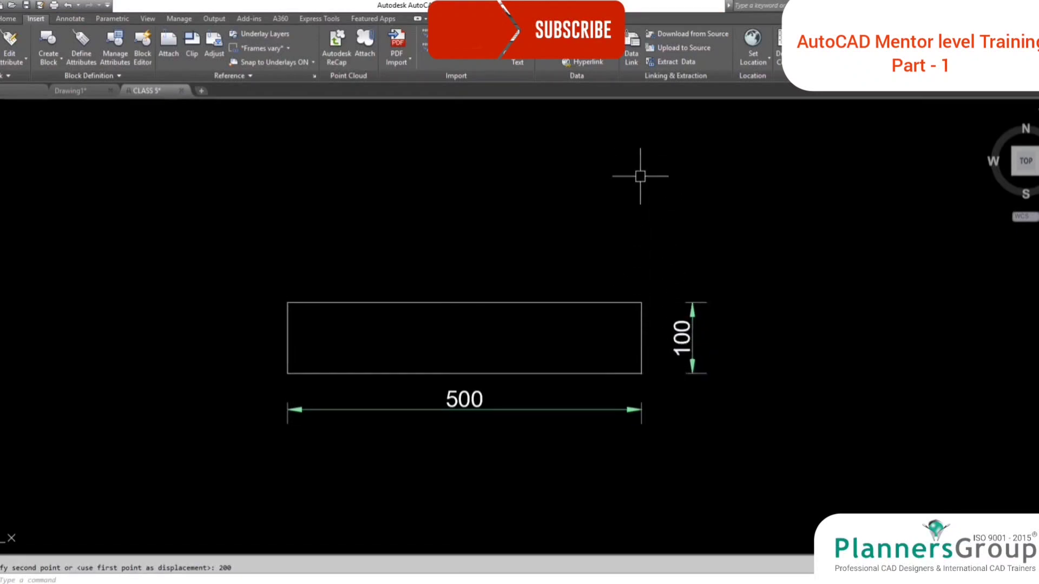
pyautogui.write('s')
pyautogui.press('Return')
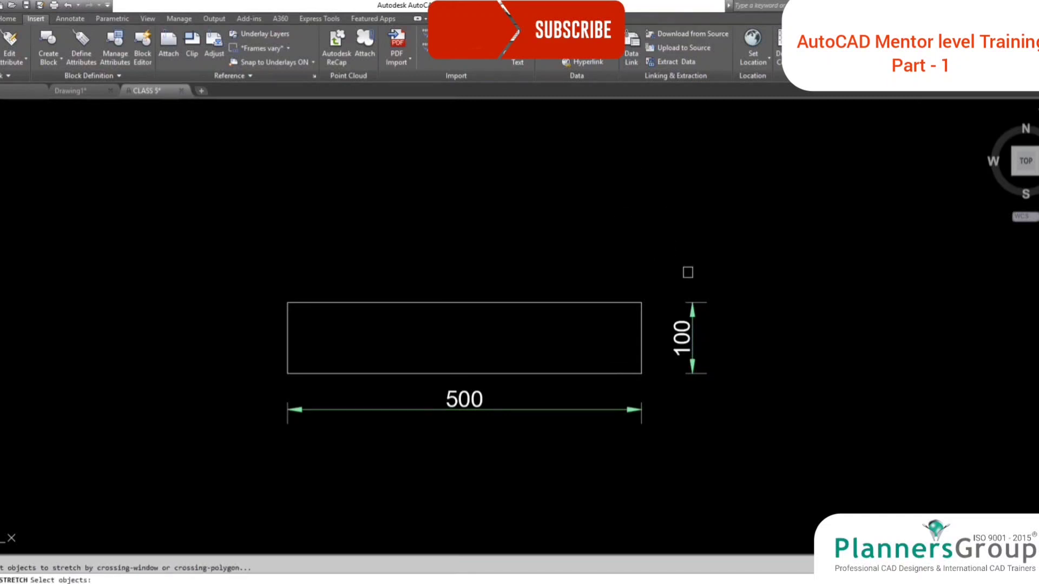
pyautogui.click(732, 337)
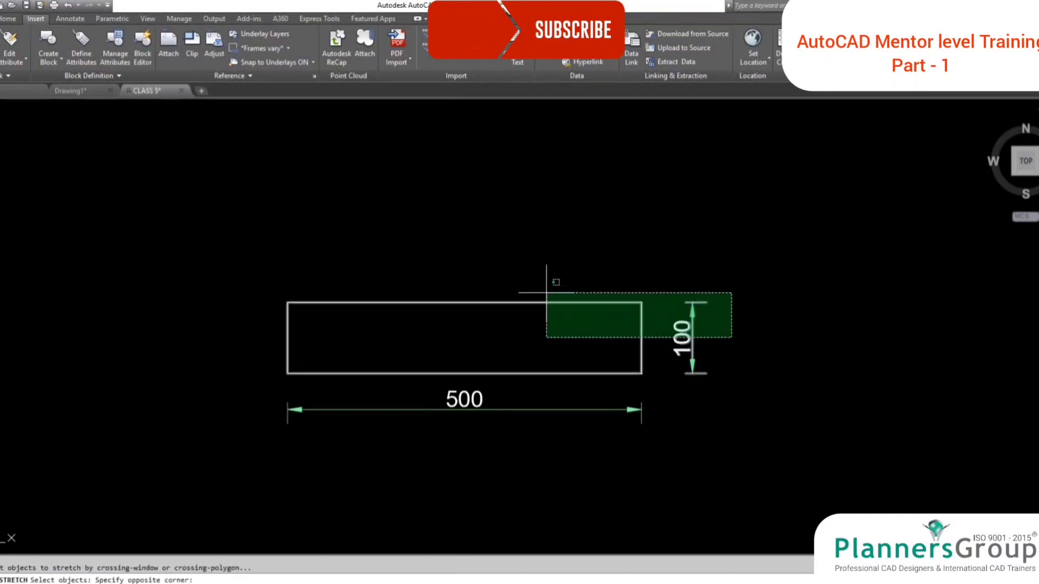
pyautogui.click(249, 225)
pyautogui.press('Return')
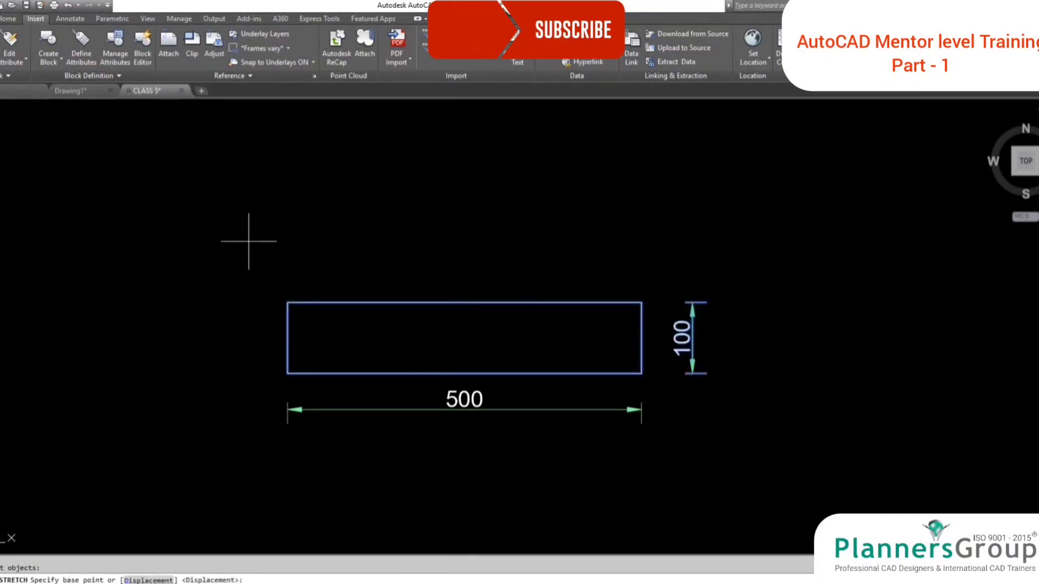
pyautogui.click(240, 320)
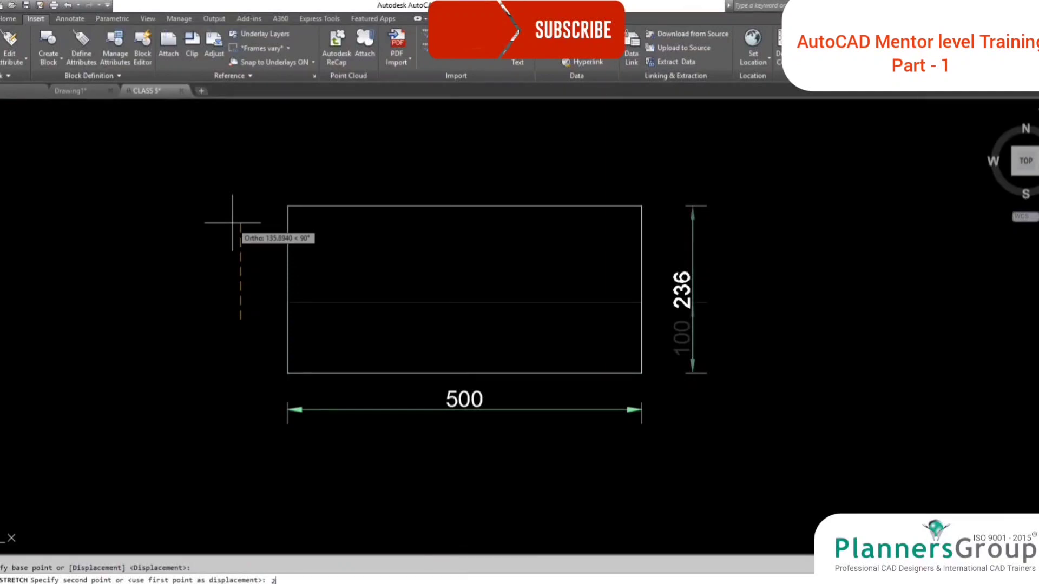
pyautogui.press('Return')
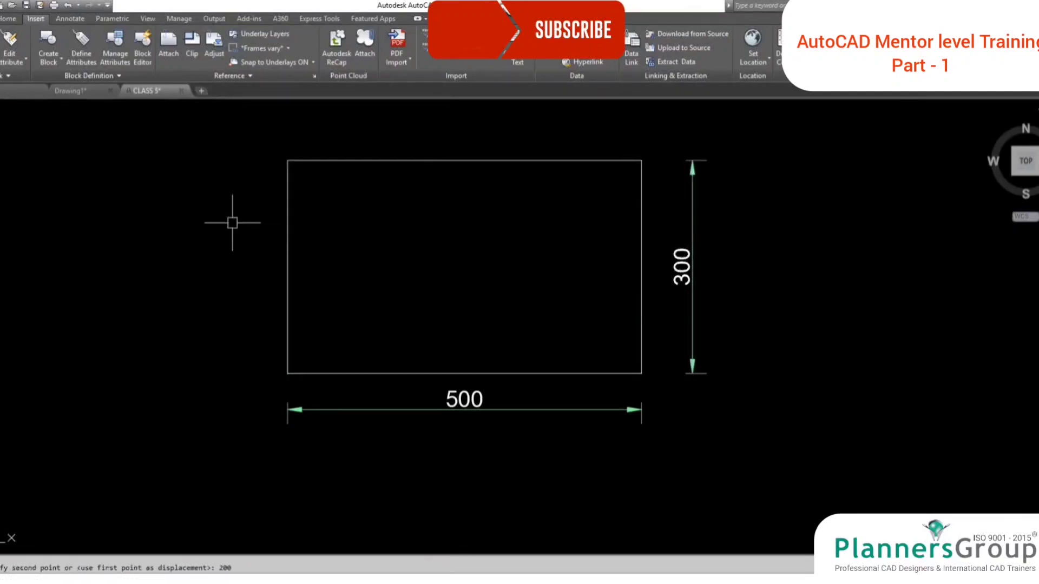
# Start another stretch of the top edge, using the top-left corner as base point.
pyautogui.moveTo(477, 380)
pyautogui.mouseDown(button='middle')
pyautogui.moveTo(470, 434)
pyautogui.moveTo(429, 406)
pyautogui.mouseUp(button='middle')
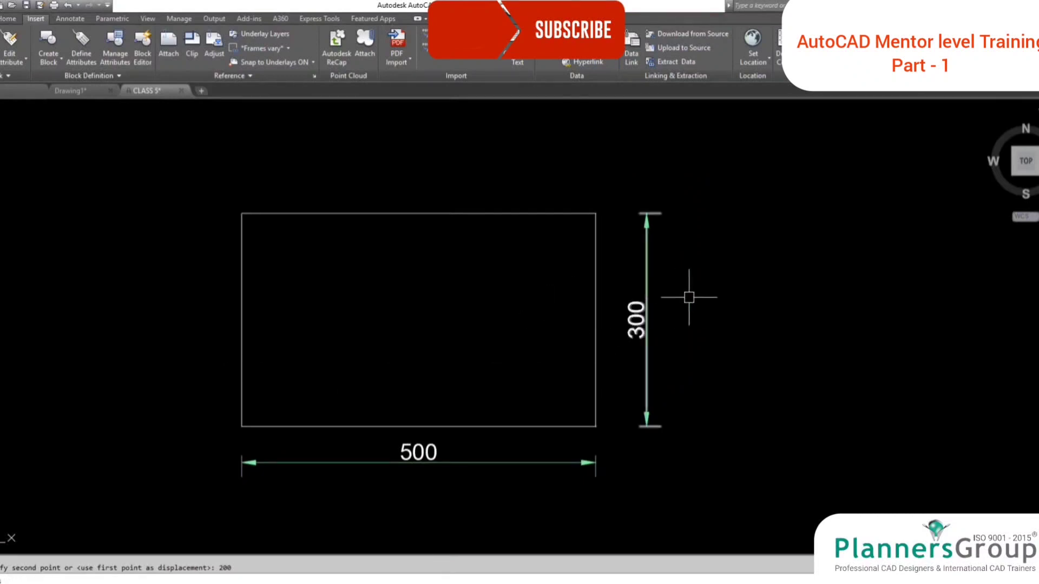
pyautogui.press('Return')
pyautogui.click(712, 302)
pyautogui.click(169, 170)
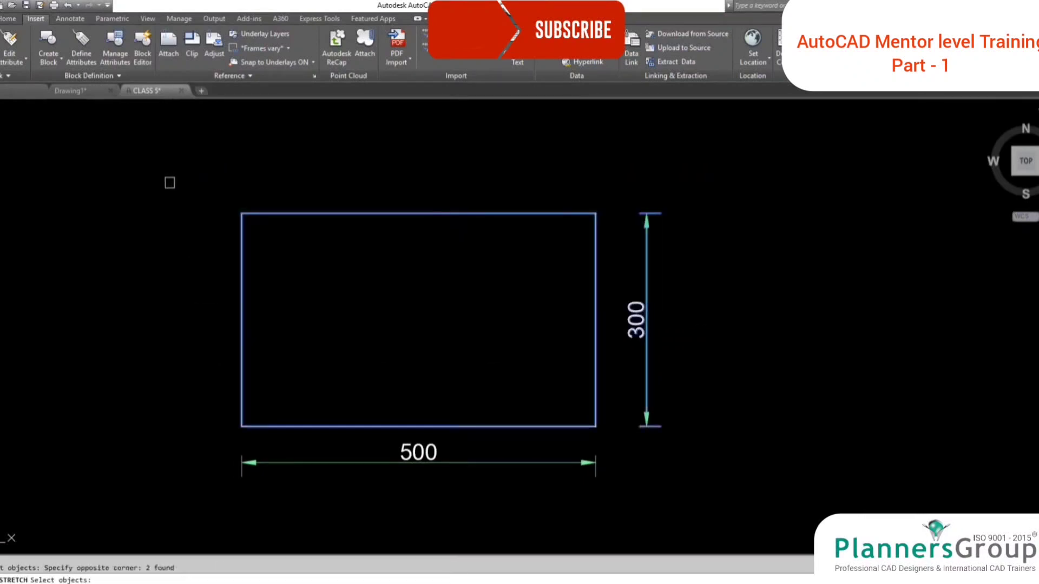
pyautogui.press('Return')
pyautogui.click(156, 188)
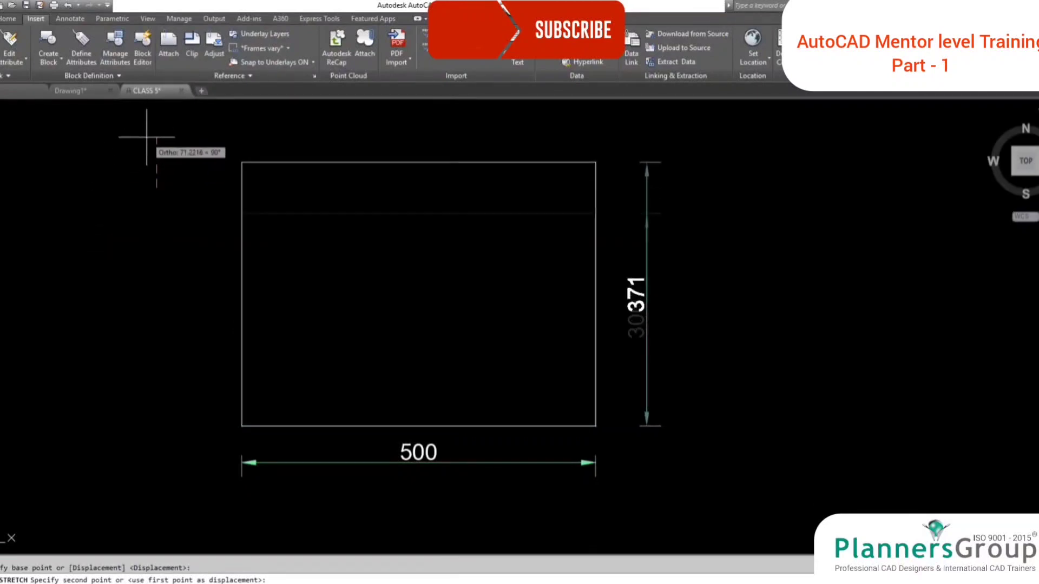
# Cancel the pending stretch and pan out to the building elevation and floor plans.
pyautogui.press('Escape')
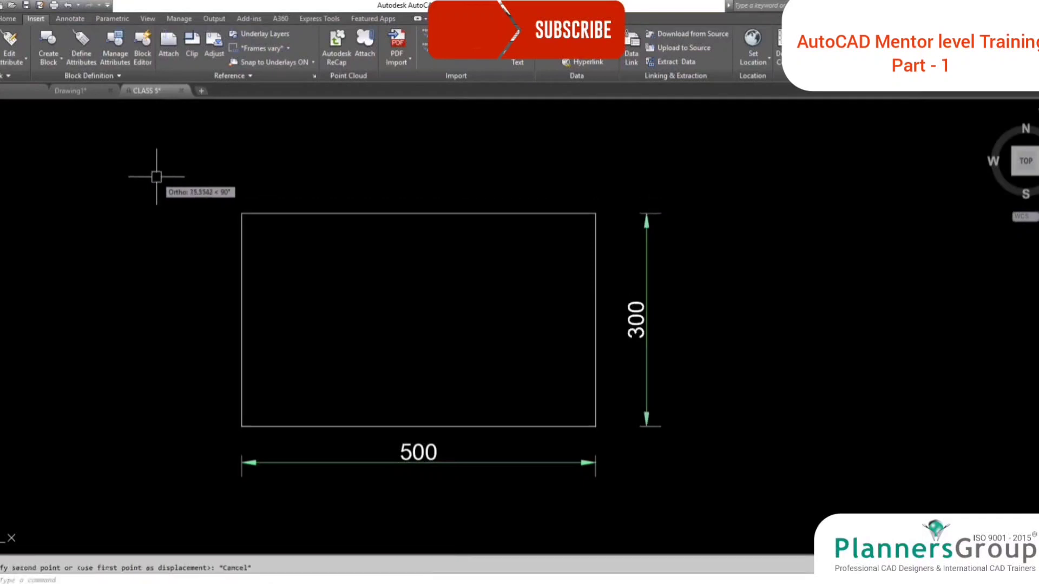
pyautogui.scroll(-3, 395, 292)
pyautogui.moveTo(489, 324); pyautogui.dragTo(473, 444, button='middle')
pyautogui.scroll(-3, 508, 361)
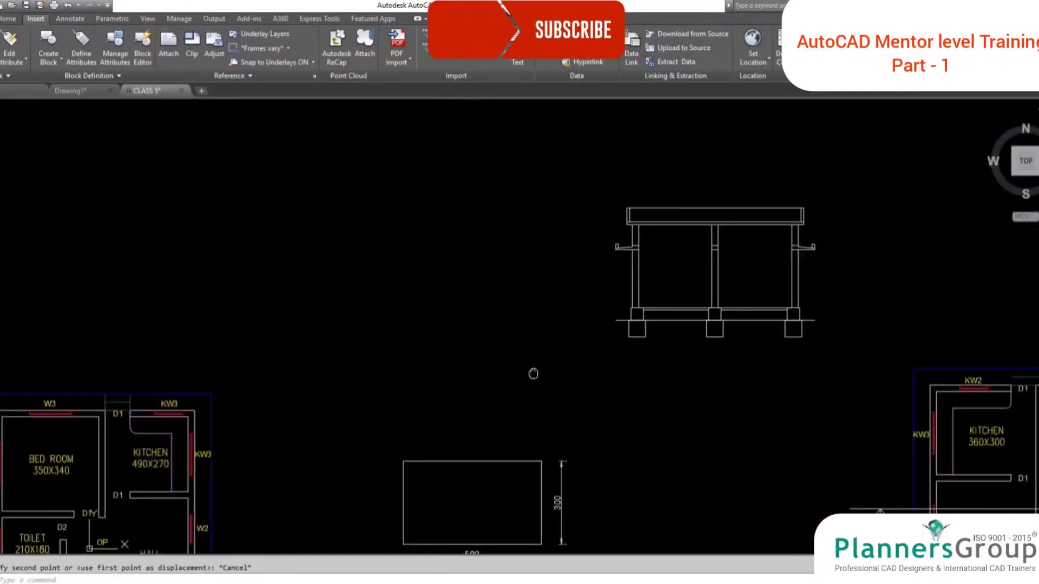
pyautogui.moveTo(533, 371); pyautogui.dragTo(568, 370, button='middle')
# Draw a short vertical line with a horizontal line running left from its bottom.
pyautogui.write('l')
pyautogui.press('Return')
pyautogui.click(554, 253)
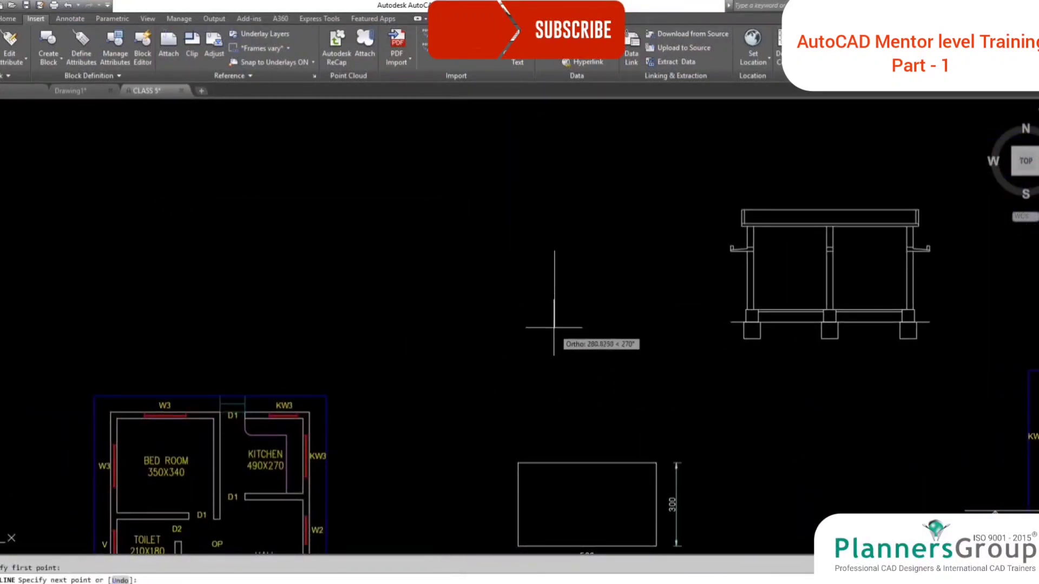
pyautogui.click(554, 279)
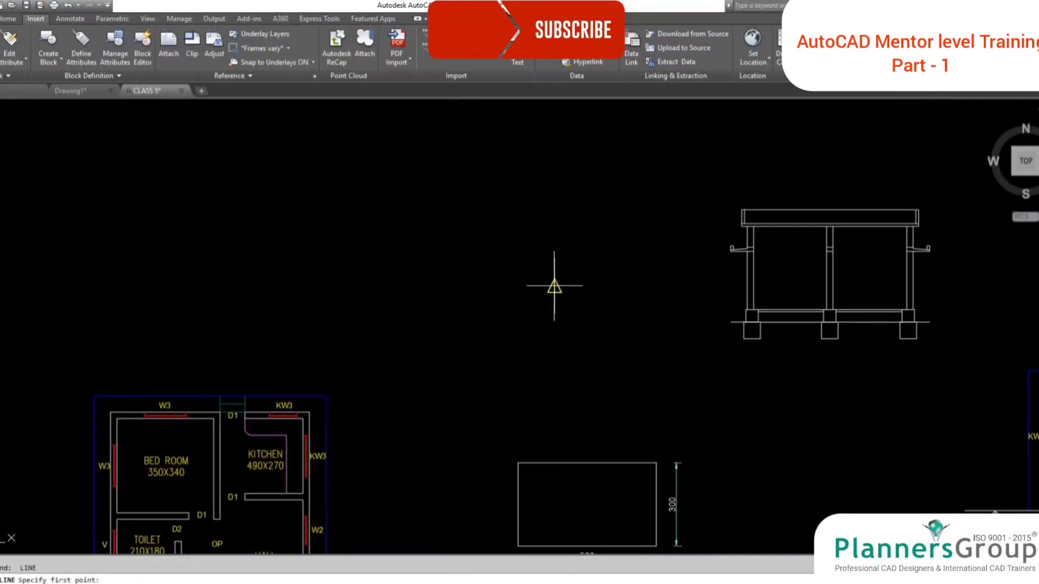
pyautogui.click(424, 286)
pyautogui.press('Return')
pyautogui.moveTo(638, 331); pyautogui.dragTo(564, 350, button='middle')
pyautogui.scroll(2, 493, 342)
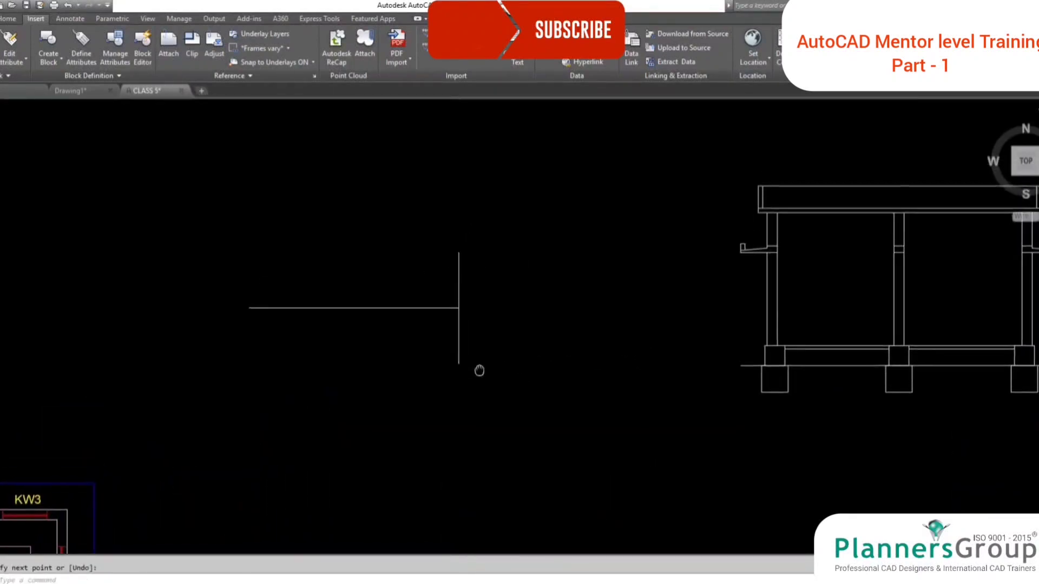
# Start stretching the new lines with a crossing selection around the vertical line.
pyautogui.write('s')
pyautogui.press('Return')
pyautogui.click(555, 404)
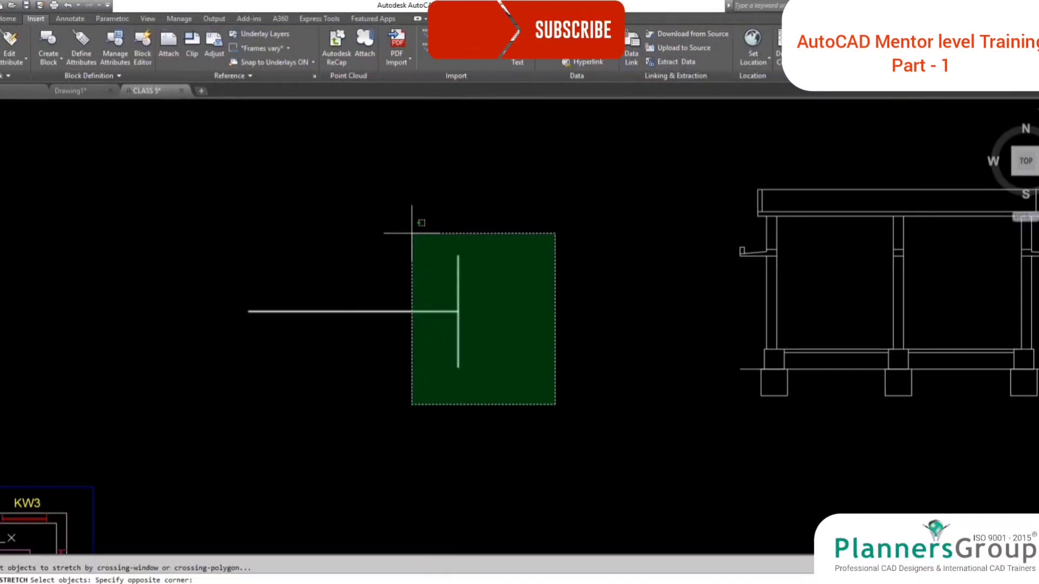
# Stretch the vertical line to the right, lengthening the horizontal line, then view the floor plans.
pyautogui.click(412, 234)
pyautogui.press('Return')
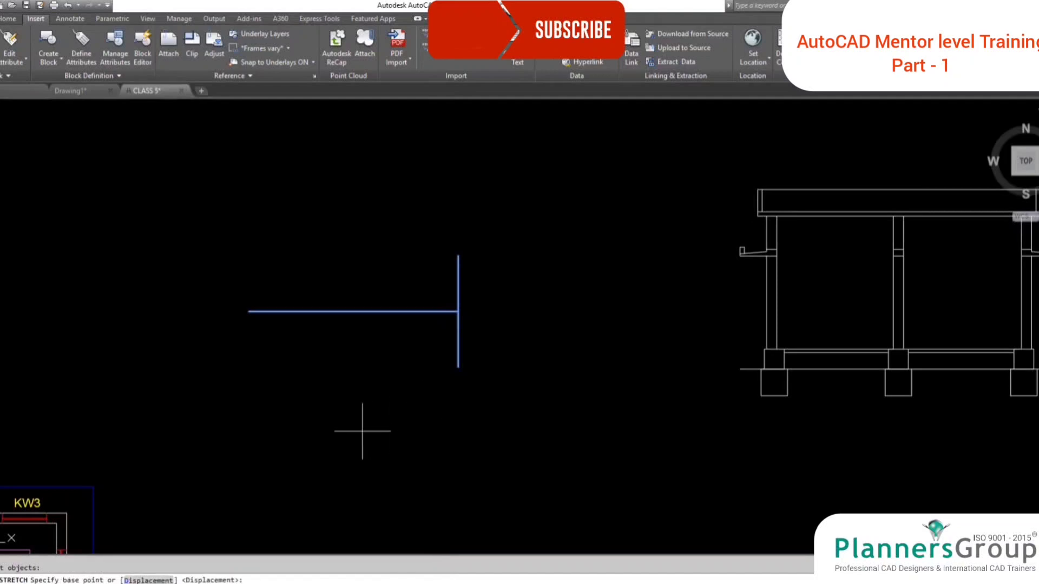
pyautogui.click(363, 432)
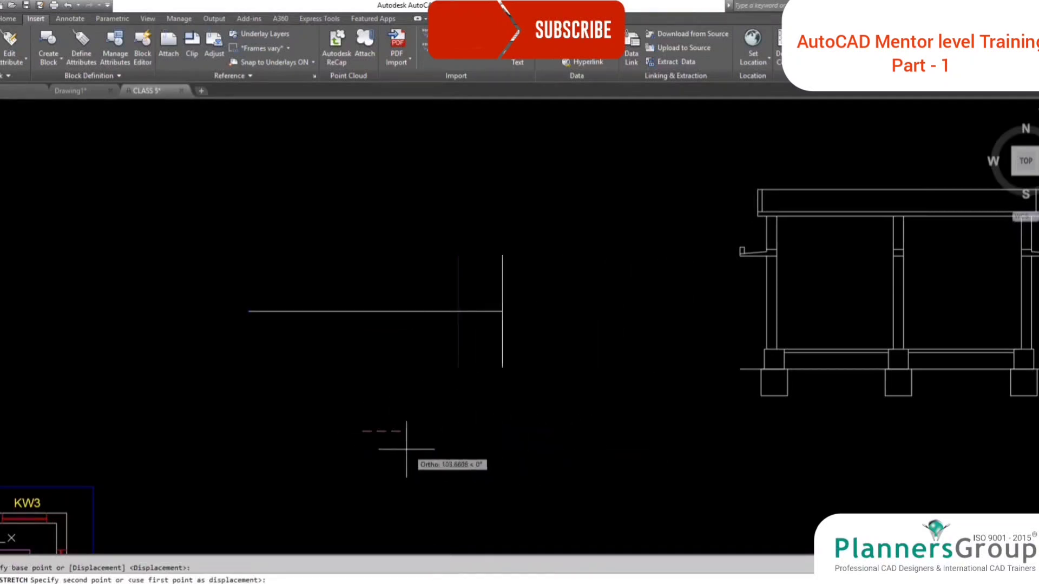
pyautogui.click(523, 442)
pyautogui.scroll(-3, 523, 441)
pyautogui.moveTo(777, 414)
pyautogui.mouseDown(button='middle')
pyautogui.moveTo(776, 322)
pyautogui.moveTo(560, 322)
pyautogui.moveTo(993, 321)
pyautogui.mouseUp(button='middle')
pyautogui.scroll(2, 488, 341)
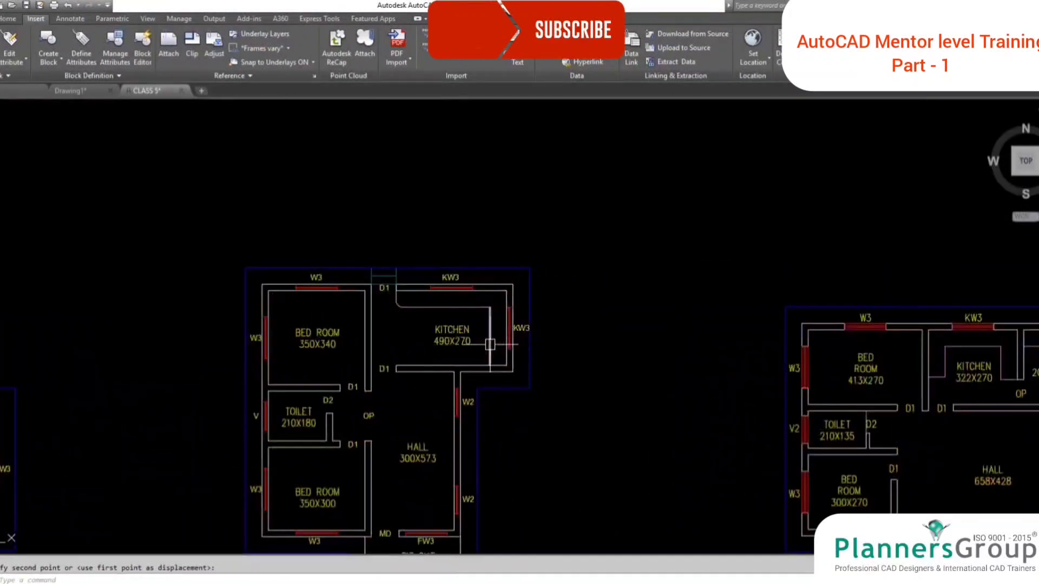
# Stretch the kitchen's right walls and KW3 window left to line up with the hall wall.
pyautogui.scroll(2, 495, 325)
pyautogui.moveTo(500, 348); pyautogui.dragTo(464, 343, button='middle')
pyautogui.write('s')
pyautogui.press('Return')
pyautogui.click(584, 441)
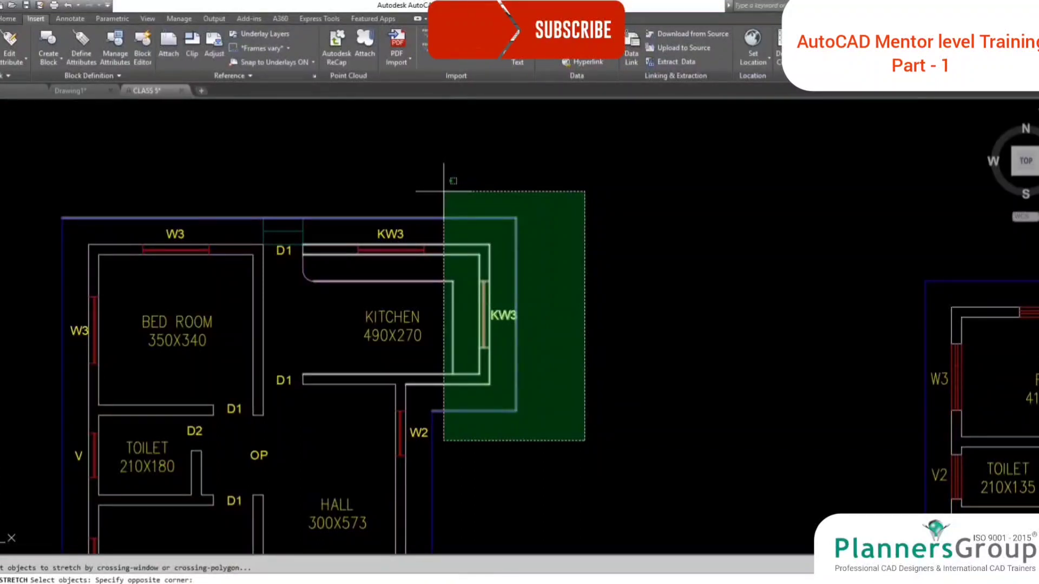
pyautogui.click(443, 190)
pyautogui.press('Return')
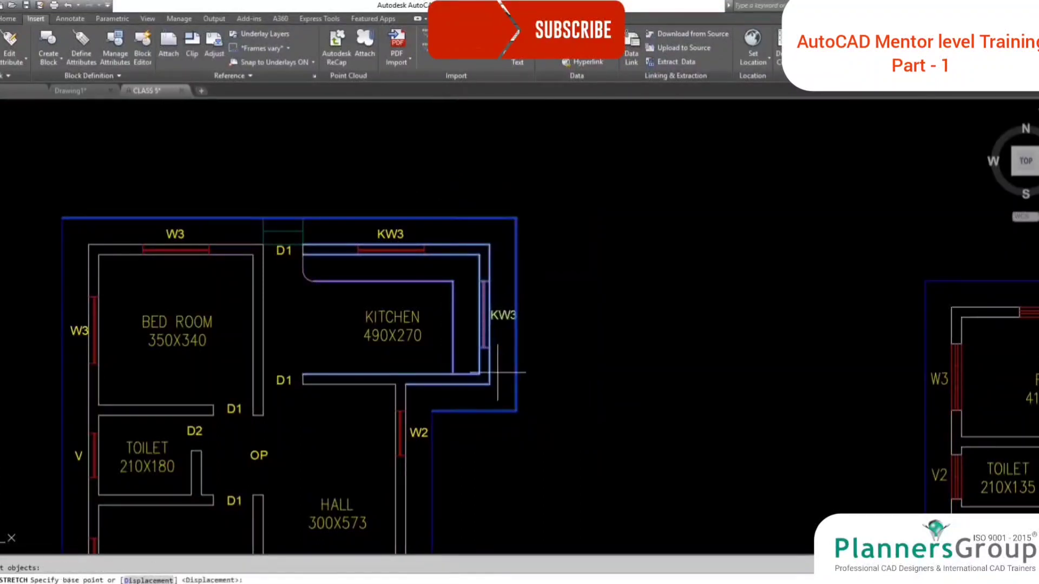
pyautogui.click(489, 384)
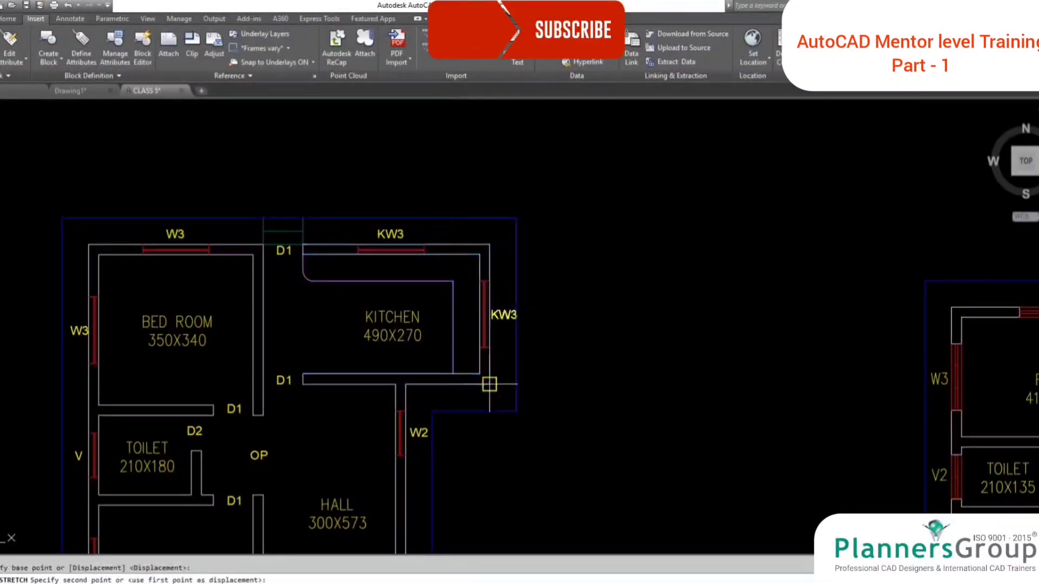
pyautogui.click(404, 384)
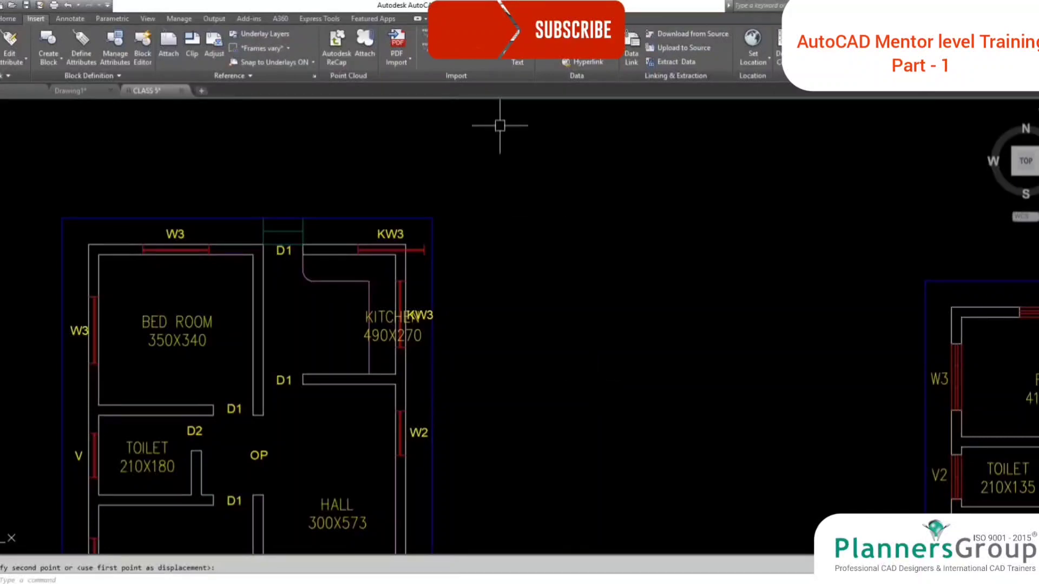
# Pan and zoom across the drawing to centre PLAN - 1 in view.
pyautogui.scroll(-5, 297, 307)
pyautogui.moveTo(703, 324); pyautogui.dragTo(319, 324, button='middle')
pyautogui.moveTo(578, 328)
pyautogui.mouseDown(button='middle')
pyautogui.moveTo(451, 395)
pyautogui.moveTo(153, 419)
pyautogui.mouseUp(button='middle')
pyautogui.moveTo(738, 373); pyautogui.dragTo(644, 374, button='middle')
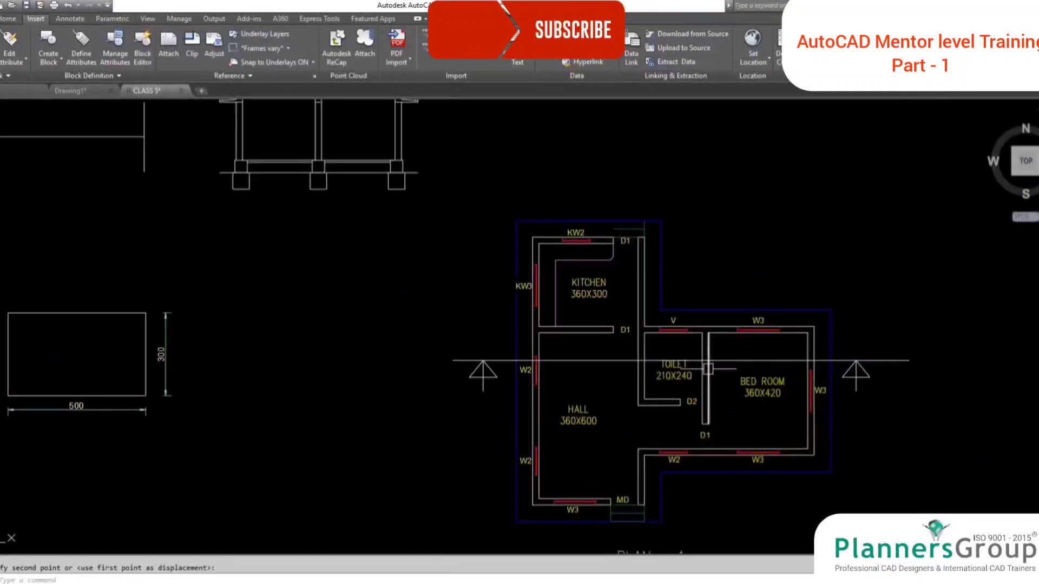
pyautogui.scroll(5, 504, 379)
pyautogui.moveTo(480, 362); pyautogui.dragTo(504, 387, button='middle')
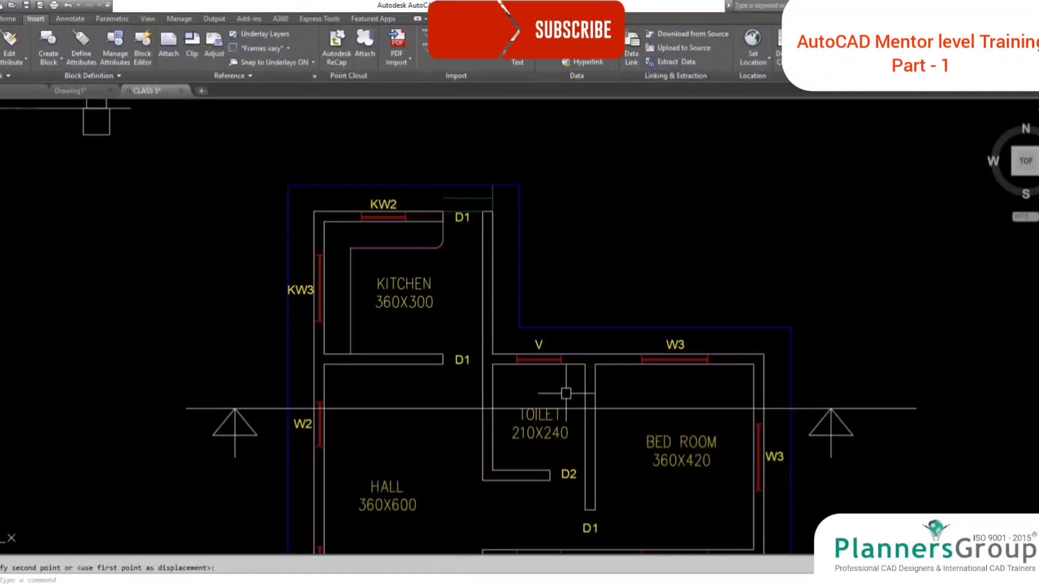
pyautogui.moveTo(466, 393); pyautogui.dragTo(415, 386, button='middle')
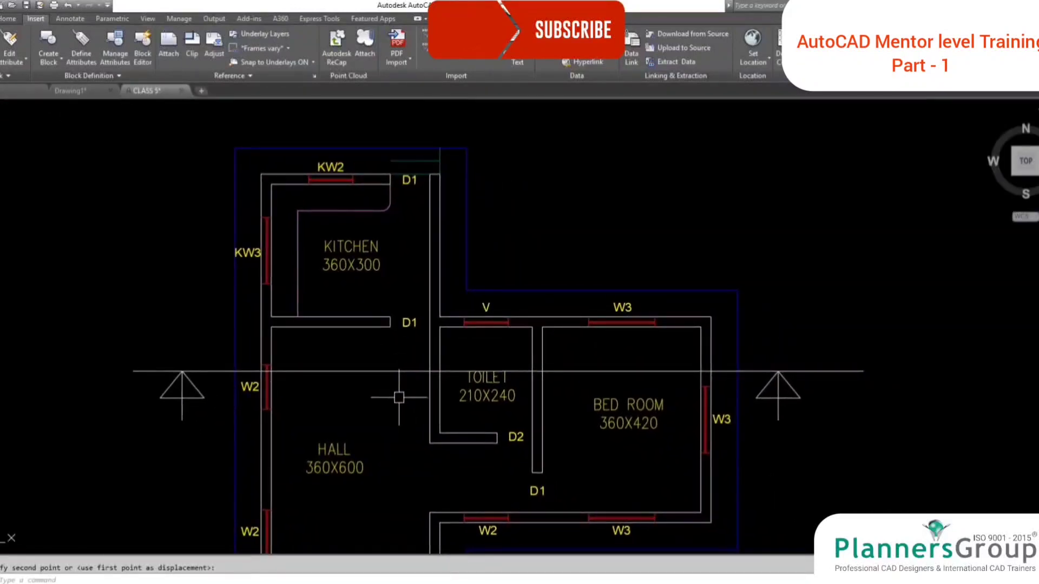
# Place vertical xlines through the left outer wall, both toilet walls and the bedroom's right wall.
pyautogui.press('Escape')
pyautogui.write('xl')
pyautogui.press('Return')
pyautogui.write('v')
pyautogui.press('Return')
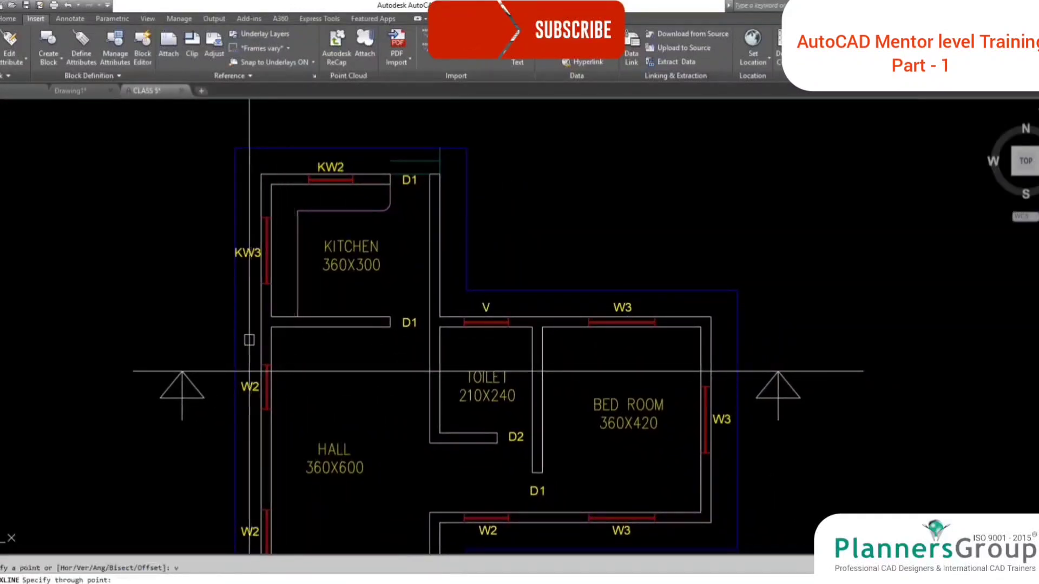
pyautogui.click(261, 334)
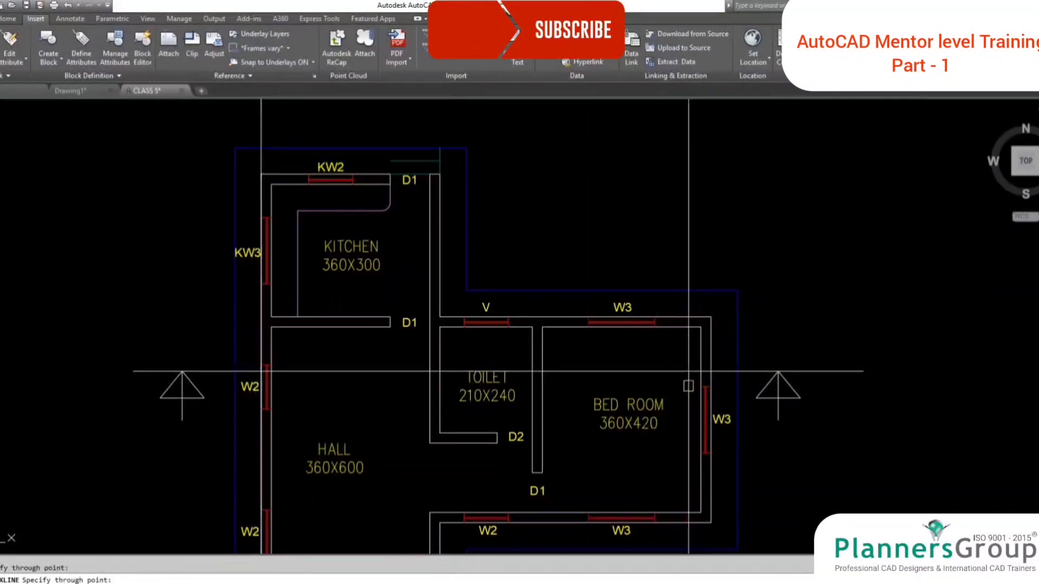
pyautogui.click(712, 343)
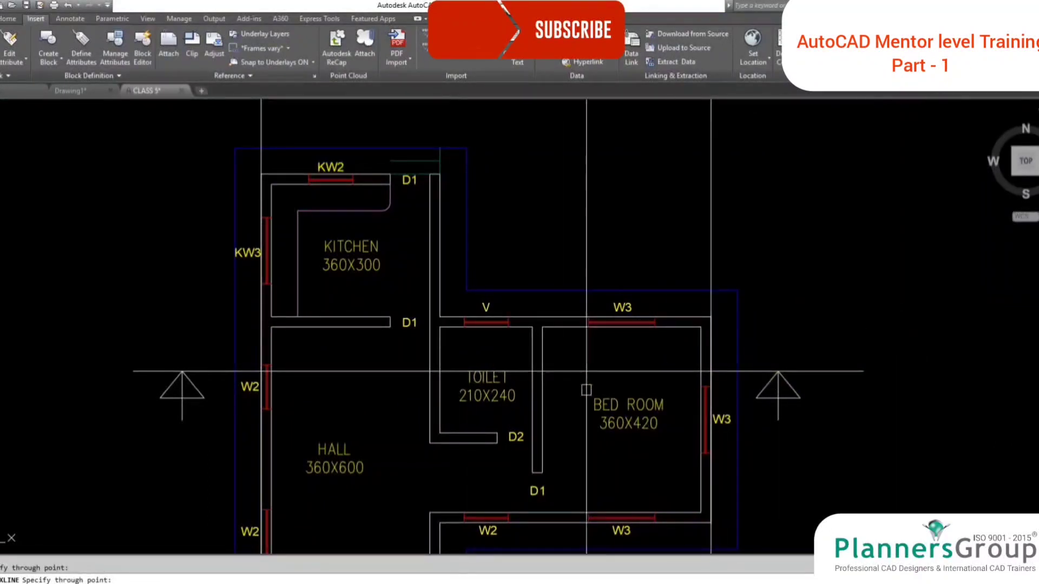
pyautogui.click(430, 342)
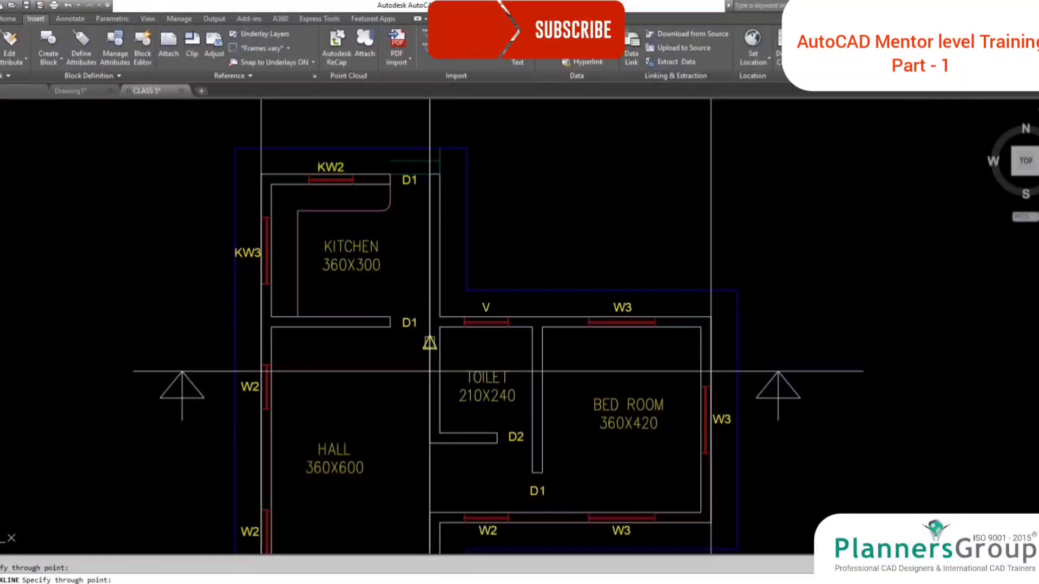
pyautogui.click(532, 349)
pyautogui.press('Return')
pyautogui.scroll(-3, 539, 352)
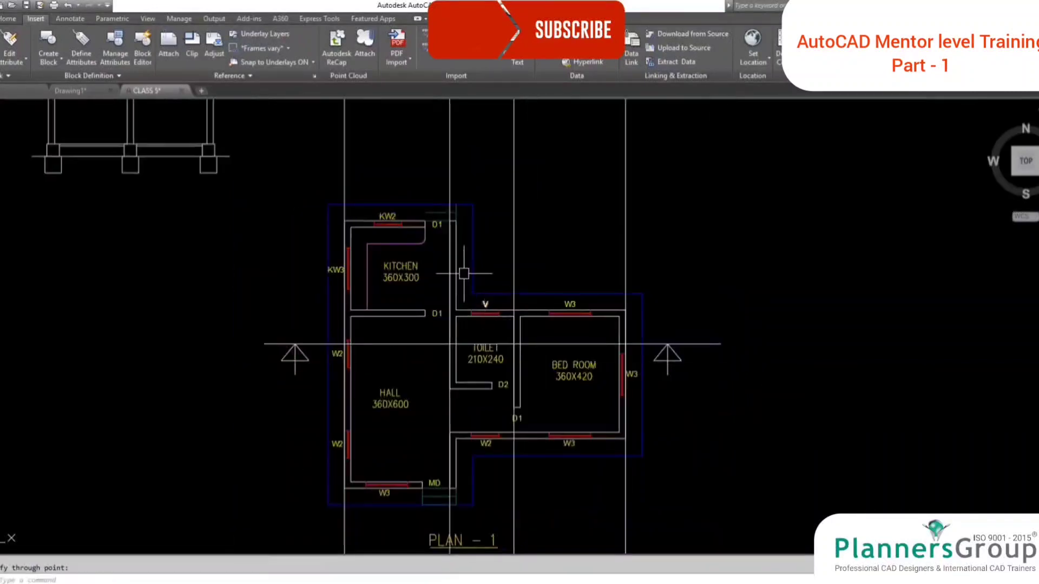
pyautogui.moveTo(471, 272); pyautogui.dragTo(504, 467, button='middle')
pyautogui.scroll(1, 360, 349)
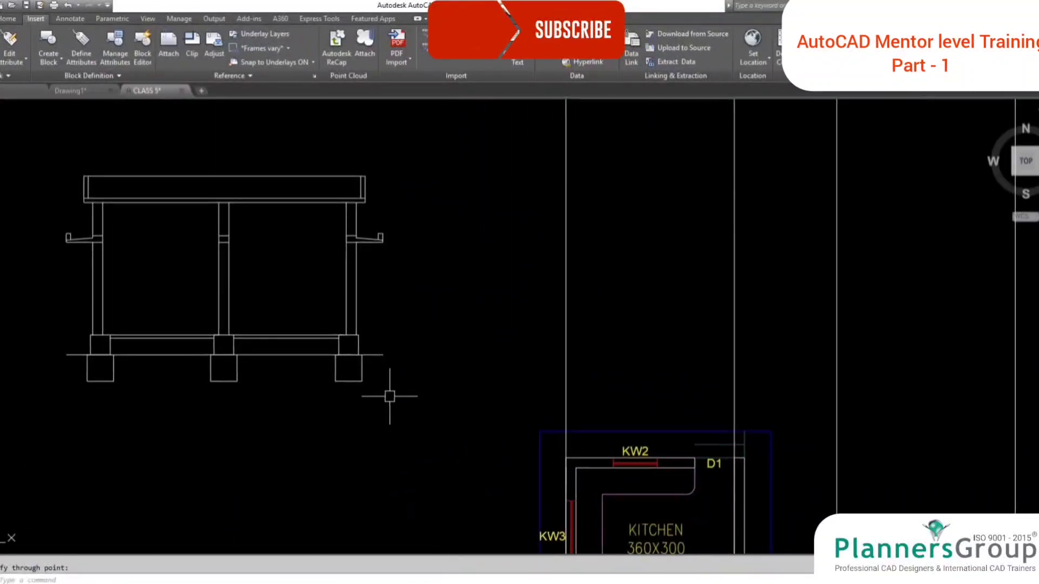
# Copy the whole elevation above PLAN - 1, aligned on the left construction line.
pyautogui.press('Escape')
pyautogui.click(414, 425)
pyautogui.click(46, 161)
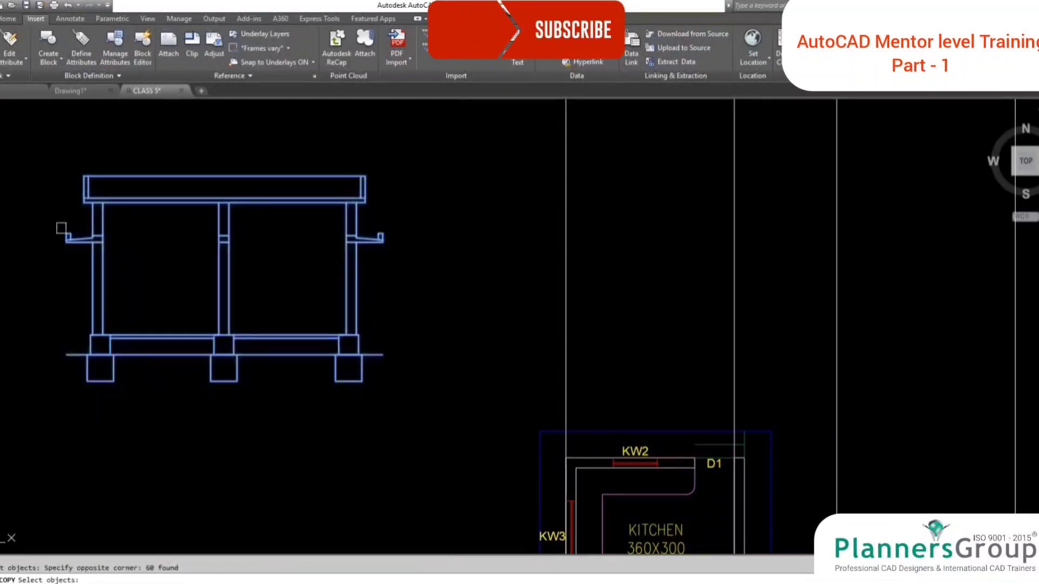
pyautogui.write('co')
pyautogui.press('Return')
pyautogui.click(93, 263)
pyautogui.scroll(-2, 244, 274)
pyautogui.scroll(2, 417, 213)
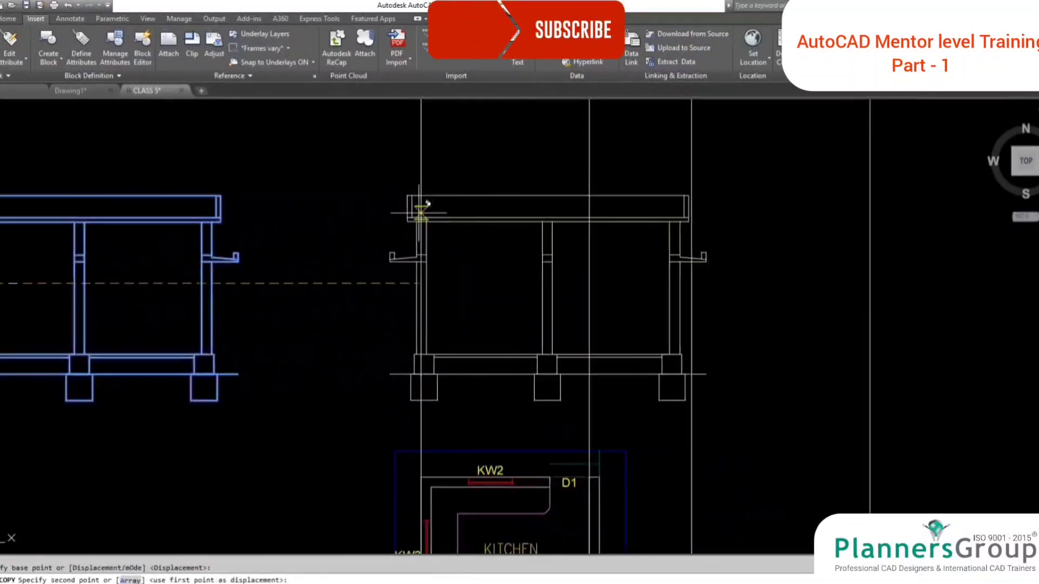
pyautogui.click(421, 214)
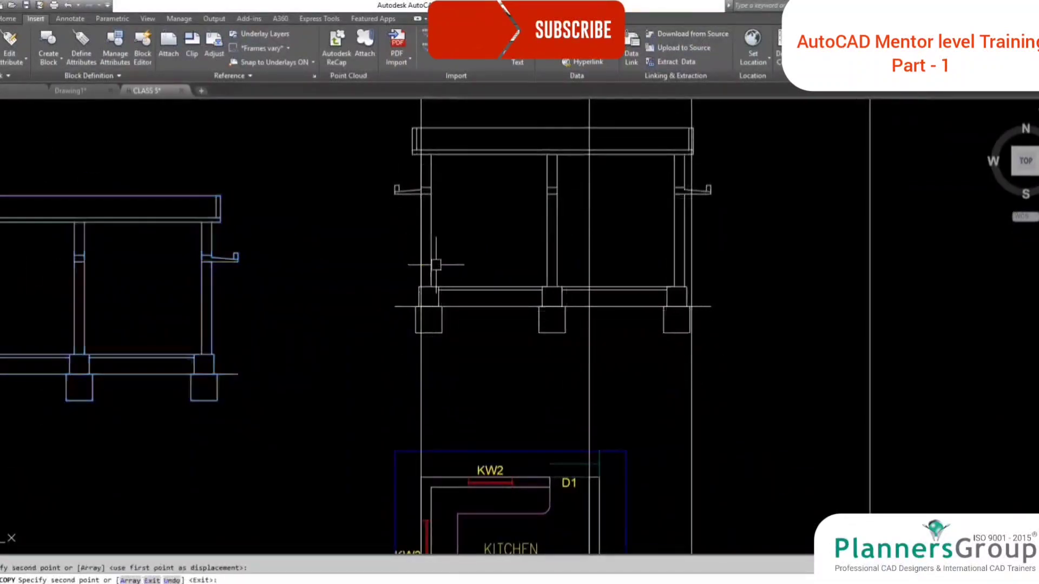
pyautogui.moveTo(715, 305)
pyautogui.mouseDown(button='middle')
pyautogui.moveTo(551, 310)
pyautogui.moveTo(548, 352)
pyautogui.mouseUp(button='middle')
pyautogui.press('Escape')
# Stretch the copy's right end out to the right-hand construction line.
pyautogui.write('s')
pyautogui.press('Return')
pyautogui.click(596, 442)
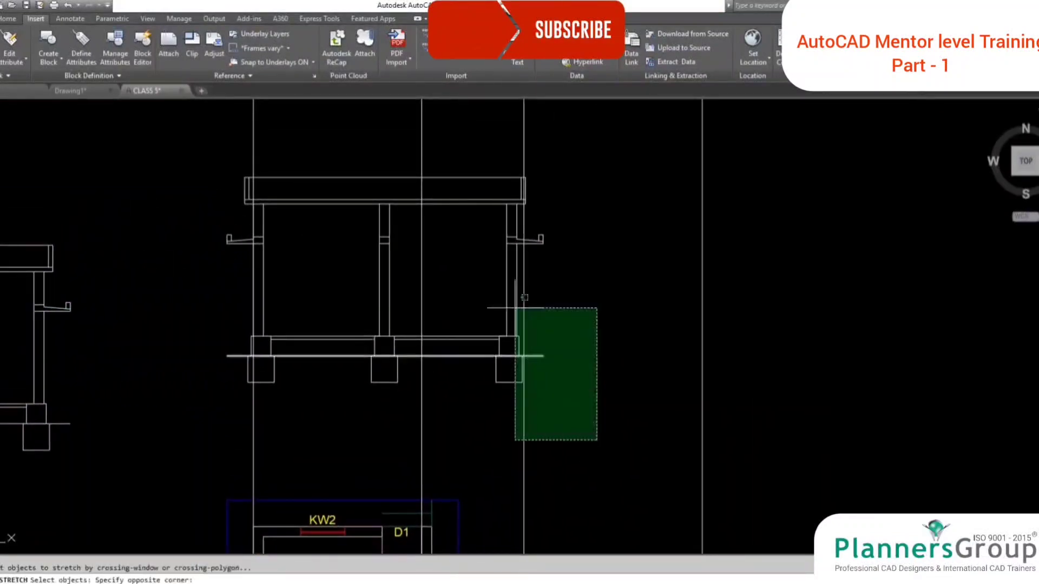
pyautogui.click(474, 149)
pyautogui.scroll(2, 518, 229)
pyautogui.press('Return')
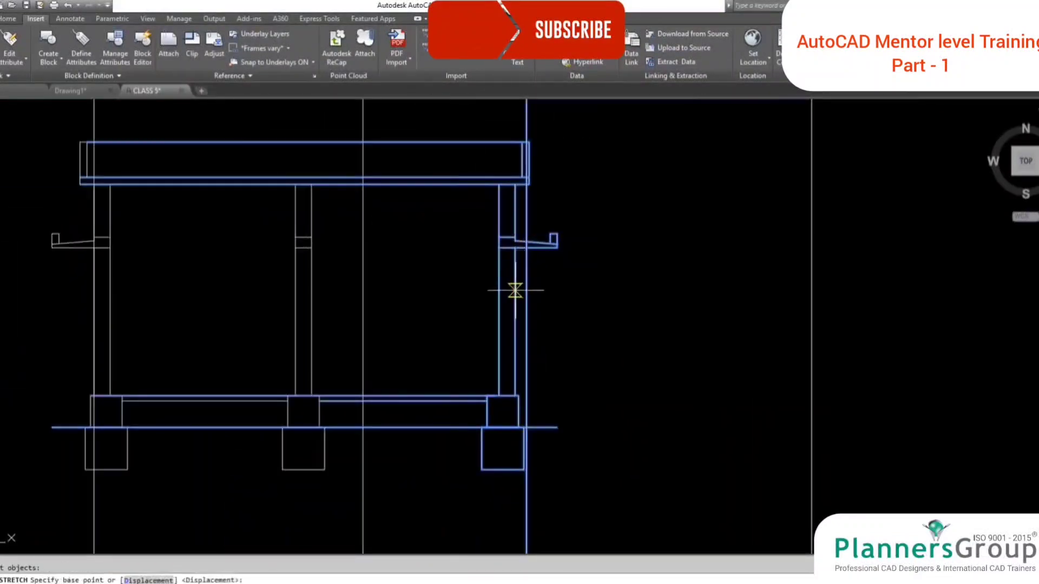
pyautogui.click(514, 290)
pyautogui.click(810, 291)
# Stretch the middle post and its footing onto an inner construction line.
pyautogui.scroll(-4, 765, 302)
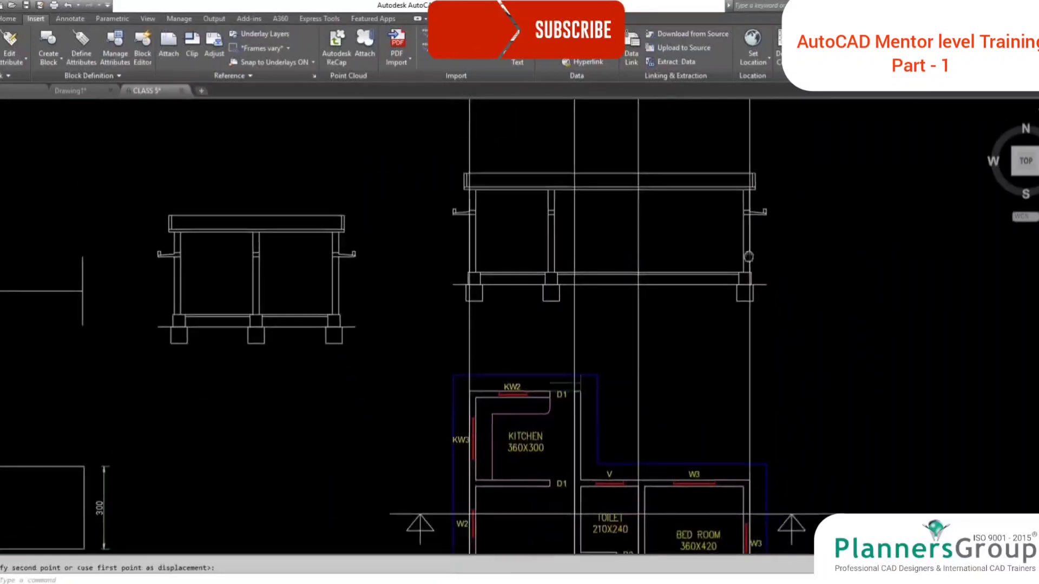
pyautogui.moveTo(638, 304)
pyautogui.mouseDown(button='middle')
pyautogui.moveTo(585, 243)
pyautogui.moveTo(639, 334)
pyautogui.moveTo(542, 357)
pyautogui.mouseUp(button='middle')
pyautogui.scroll(2, 514, 336)
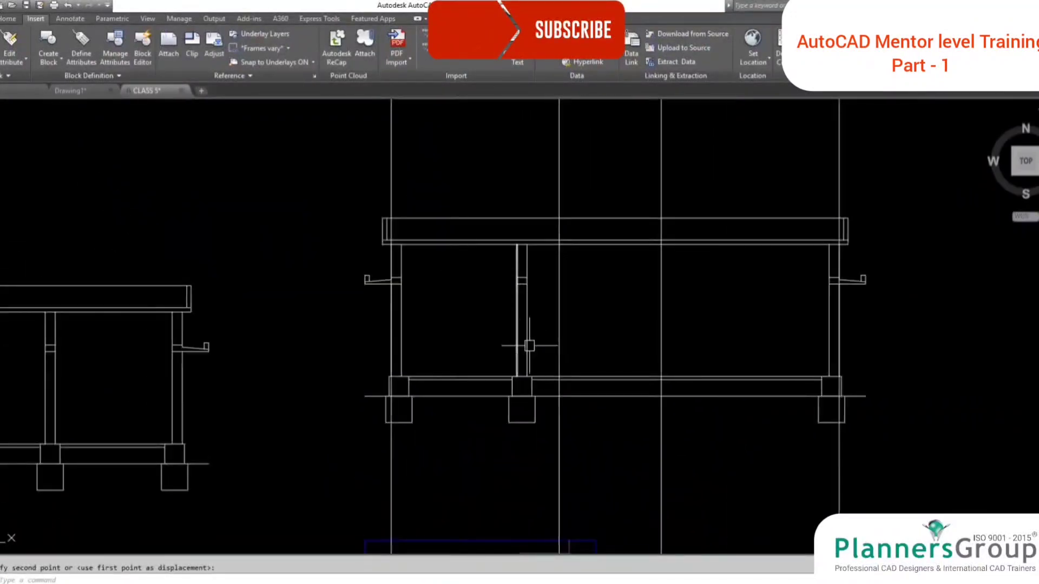
pyautogui.press('Return')
pyautogui.click(544, 436)
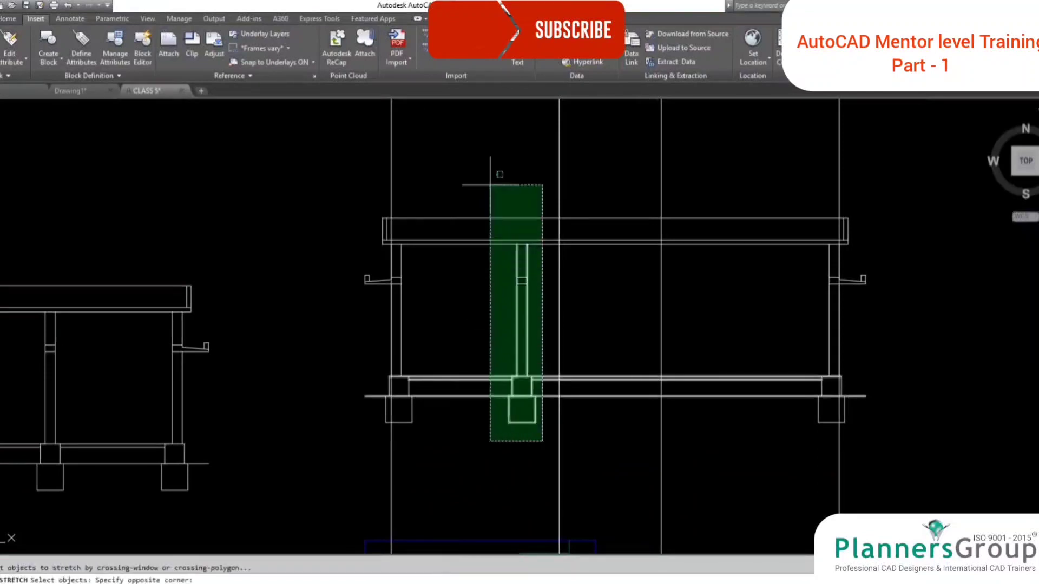
pyautogui.click(491, 179)
pyautogui.press('Return')
pyautogui.click(517, 310)
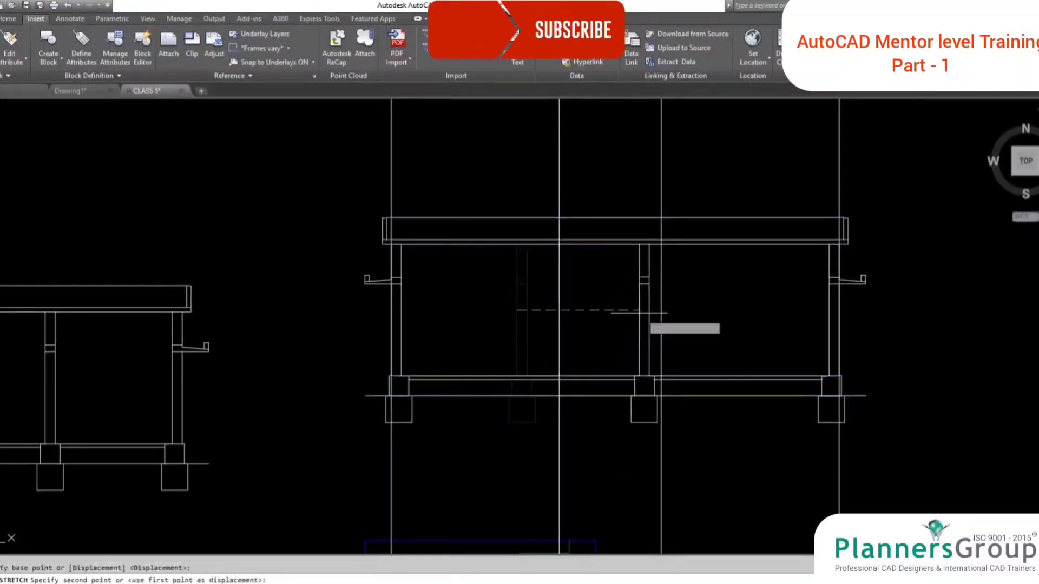
pyautogui.click(560, 324)
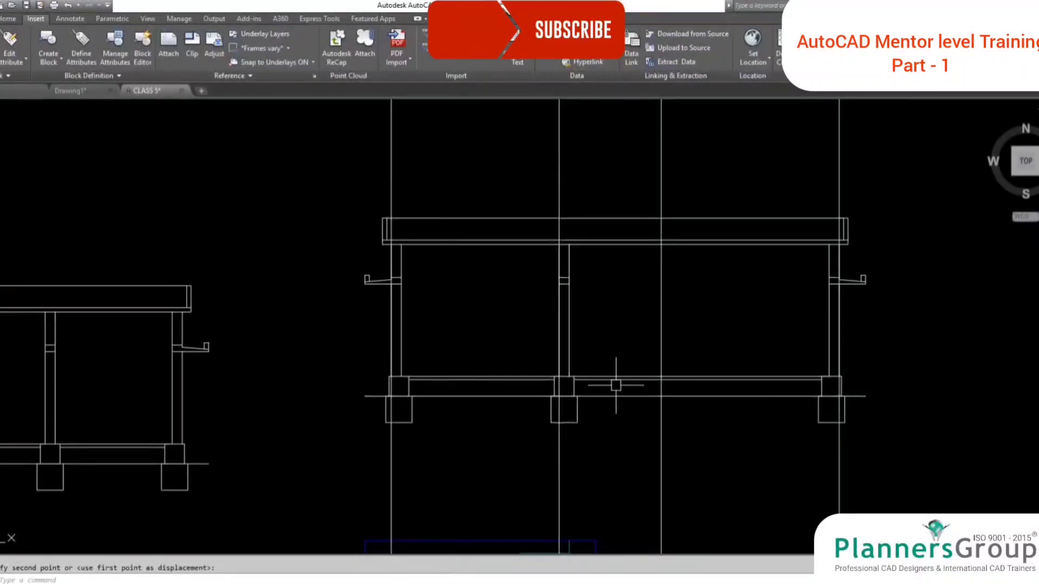
# Copy the post and footing onto the next construction line.
pyautogui.write('co')
pyautogui.press('Return')
pyautogui.click(487, 182)
pyautogui.click(607, 455)
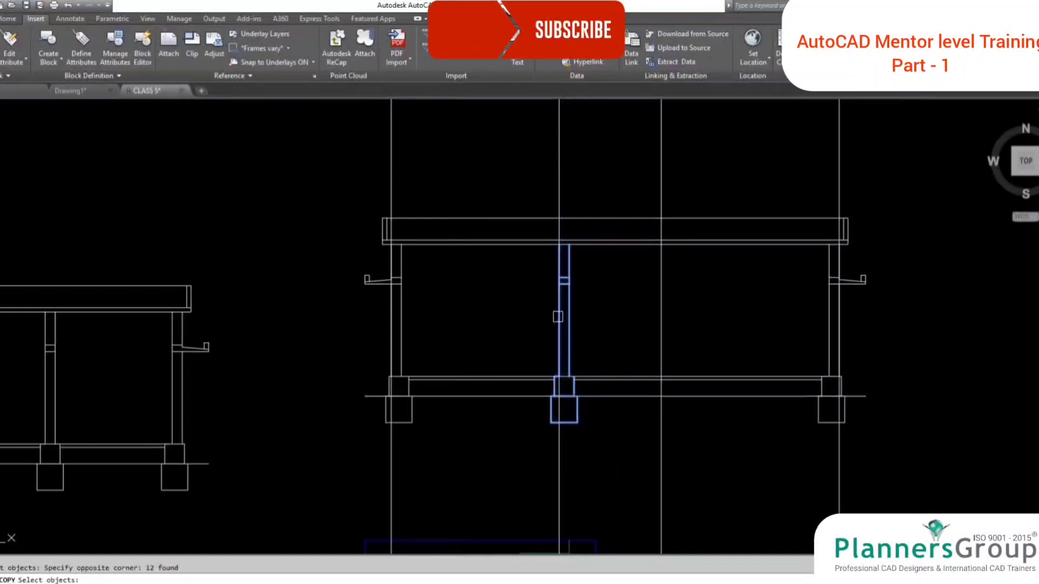
pyautogui.press('Return')
pyautogui.click(569, 310)
pyautogui.click(671, 310)
pyautogui.press('Return')
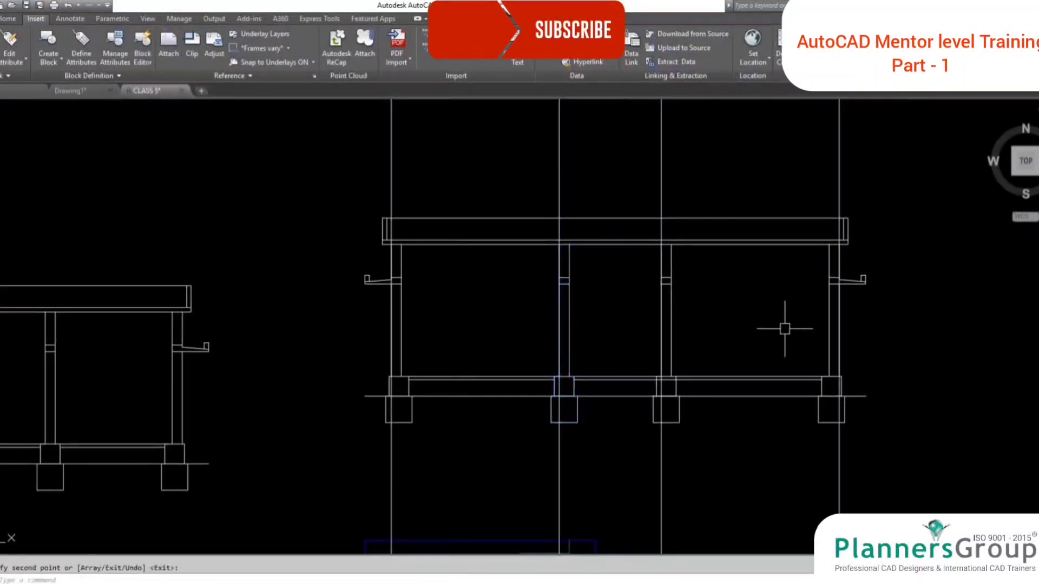
pyautogui.click(877, 173)
# Erase the four vertical construction lines.
pyautogui.click(341, 134)
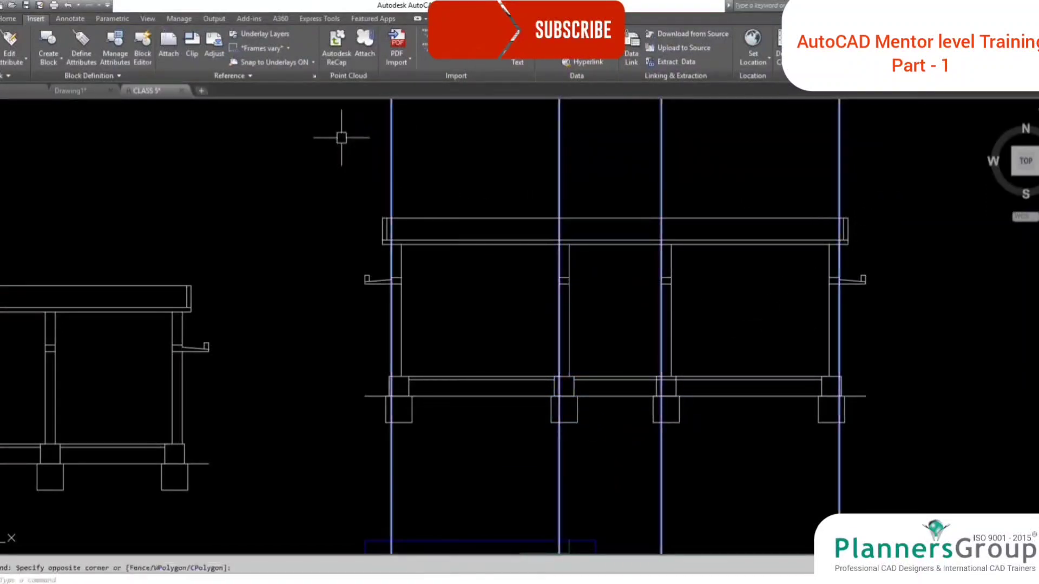
pyautogui.write('e')
pyautogui.press('Return')
# Trim the beam's bottom line past the middle post and the extra vertical line beside the centre post.
pyautogui.write('tr')
pyautogui.press('Return')
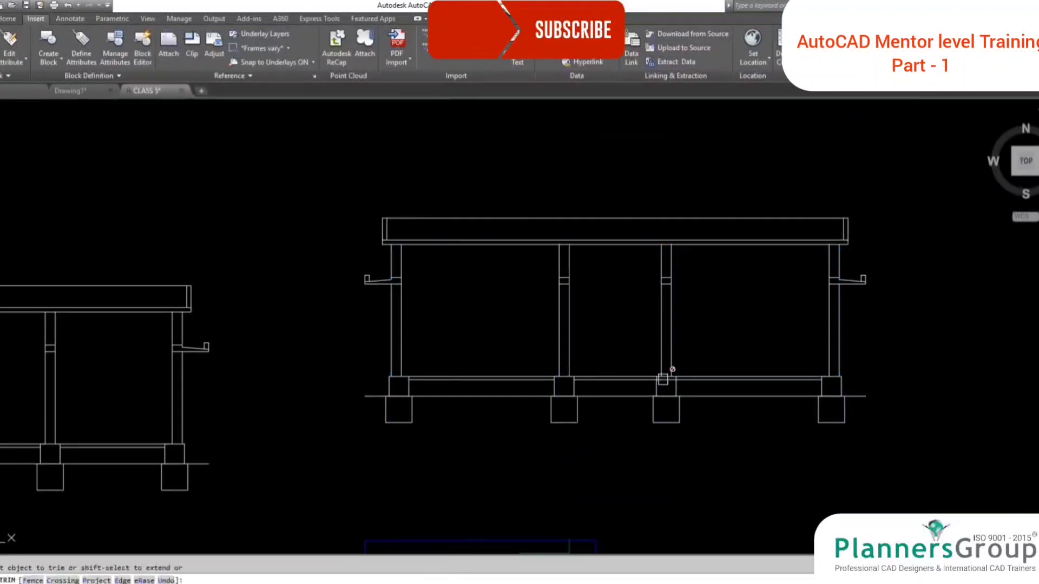
pyautogui.click(767, 387)
pyautogui.press('Return')
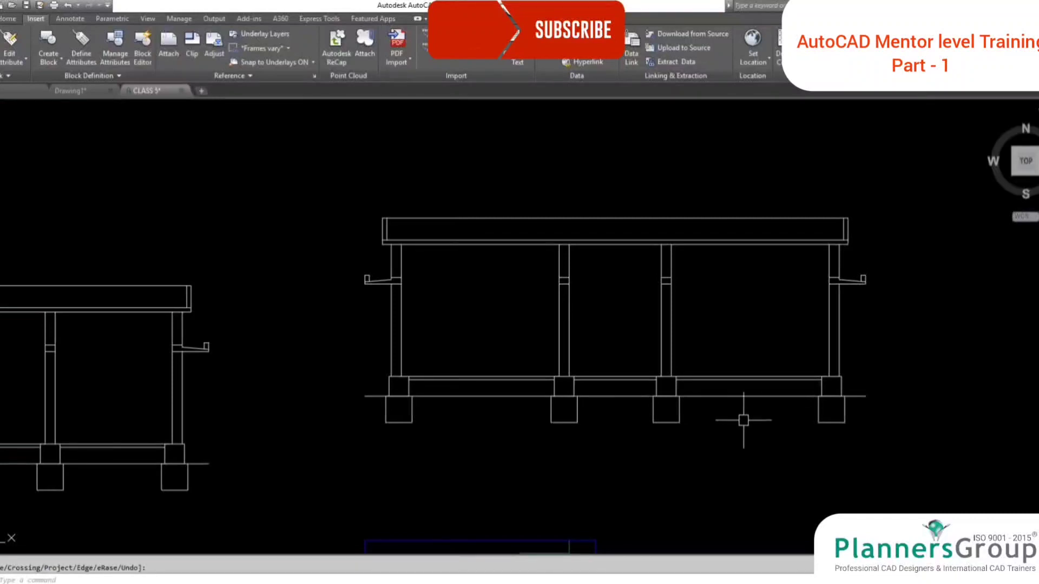
pyautogui.moveTo(627, 392)
pyautogui.mouseDown(button='middle')
pyautogui.moveTo(596, 434)
pyautogui.moveTo(626, 450)
pyautogui.mouseUp(button='middle')
pyautogui.click(627, 449)
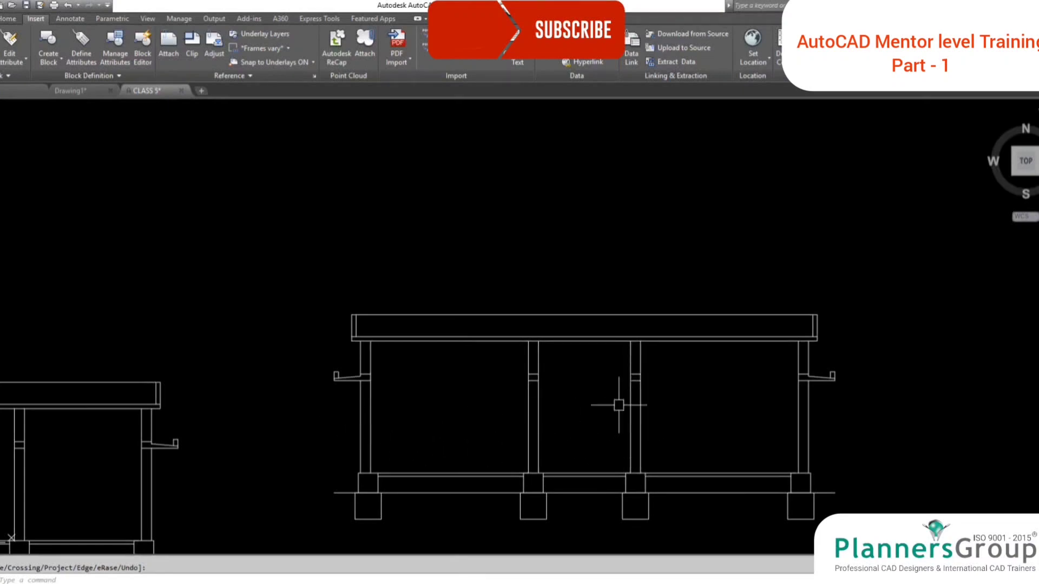
# Copy the posts and beam up one storey to form the upper floor.
pyautogui.press('Escape')
pyautogui.write('co')
pyautogui.press('Return')
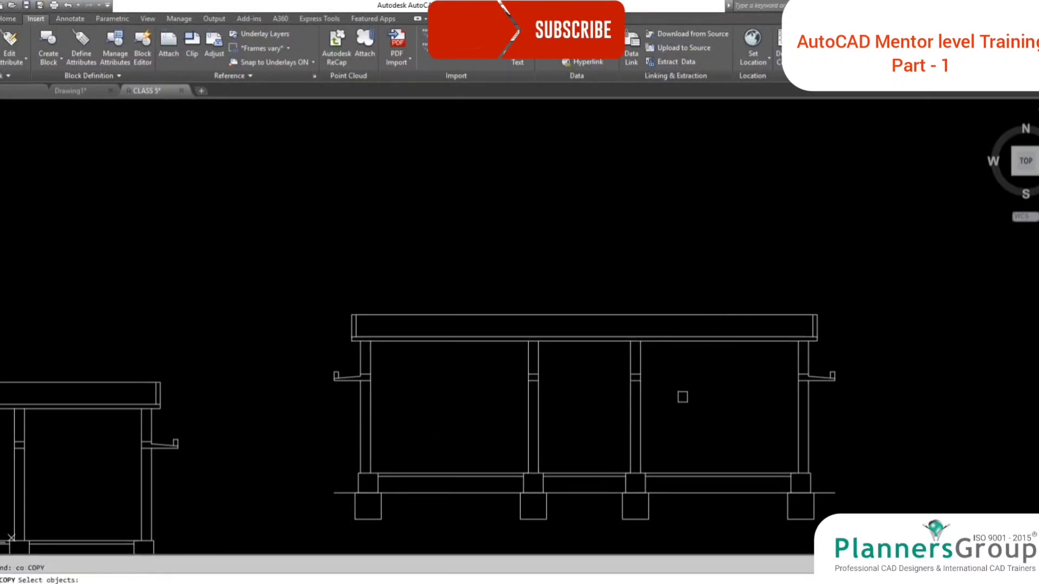
pyautogui.click(686, 441)
pyautogui.click(314, 278)
pyautogui.press('Return')
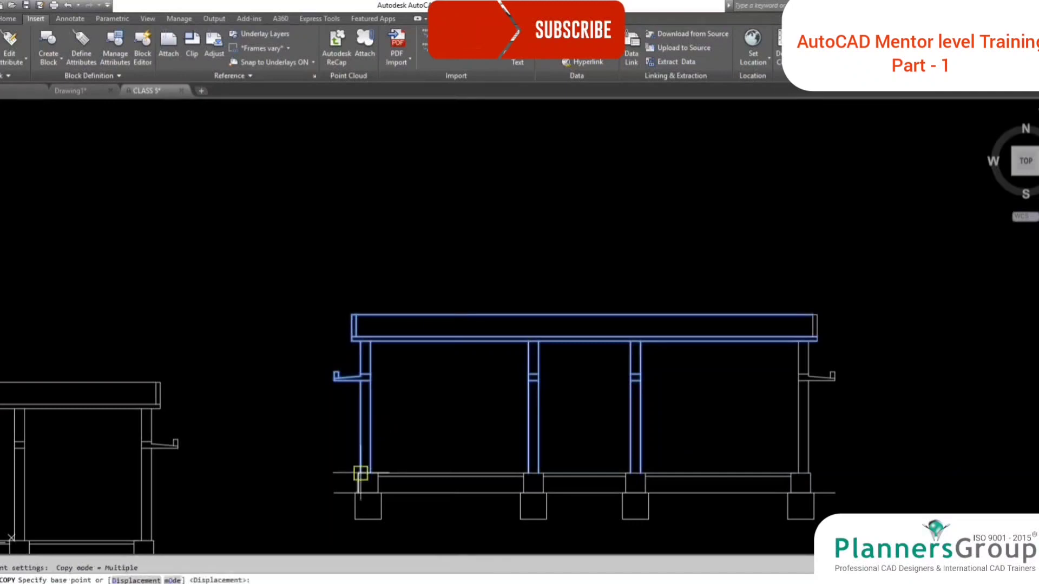
pyautogui.click(359, 476)
pyautogui.click(361, 339)
pyautogui.moveTo(435, 330); pyautogui.dragTo(413, 355, button='middle')
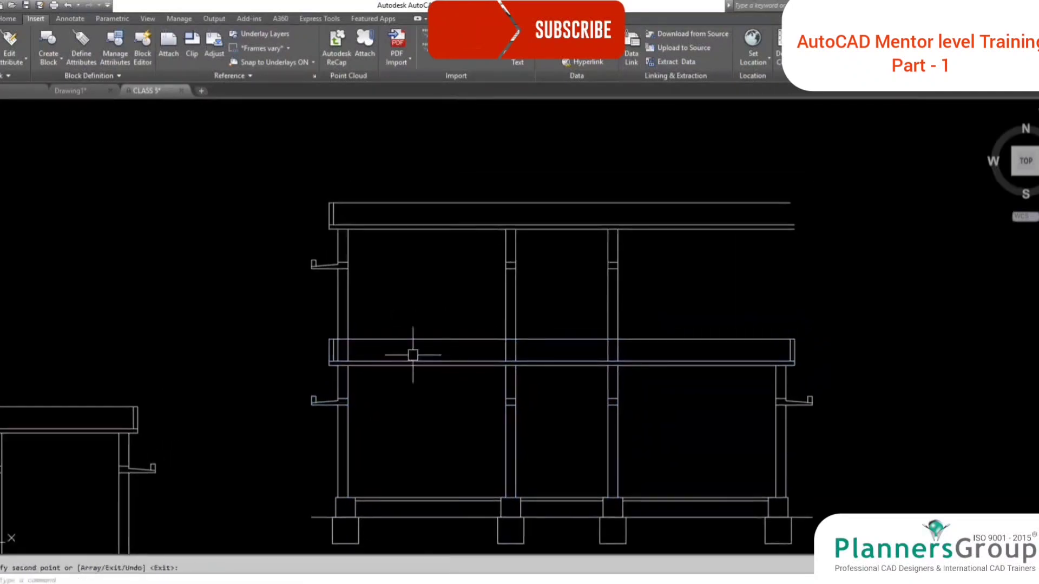
pyautogui.press('Escape')
# Trim the slab's top line between the left and right posts.
pyautogui.write('tr')
pyautogui.press('Return')
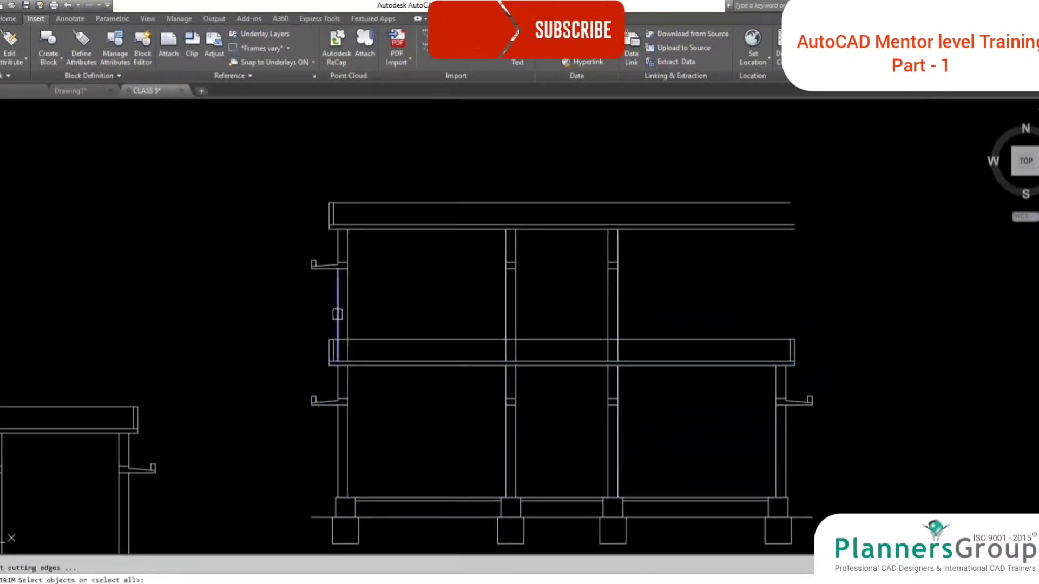
pyautogui.click(337, 313)
pyautogui.click(618, 318)
pyautogui.press('Return')
pyautogui.click(570, 339)
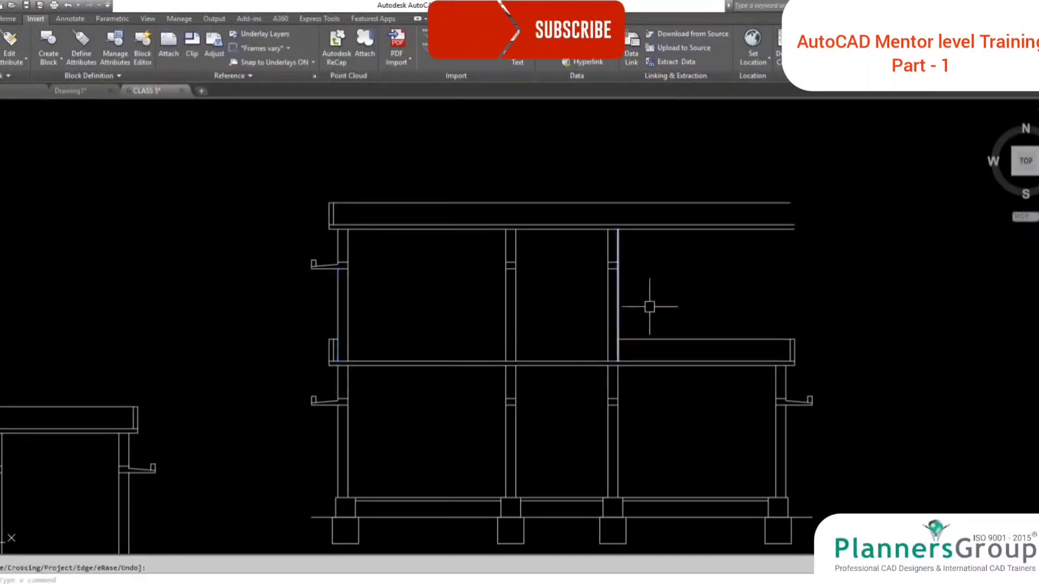
pyautogui.moveTo(505, 300); pyautogui.dragTo(505, 317, button='middle')
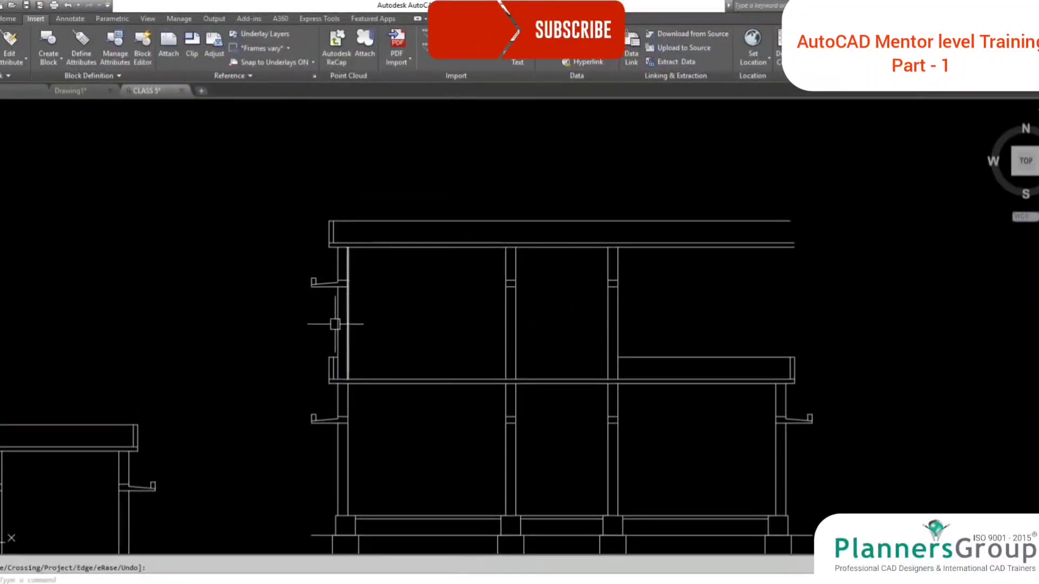
# Erase the left slab-end lines and trim off the middle slab's left end.
pyautogui.click(301, 337)
pyautogui.click(353, 380)
pyautogui.write('e')
pyautogui.press('Return')
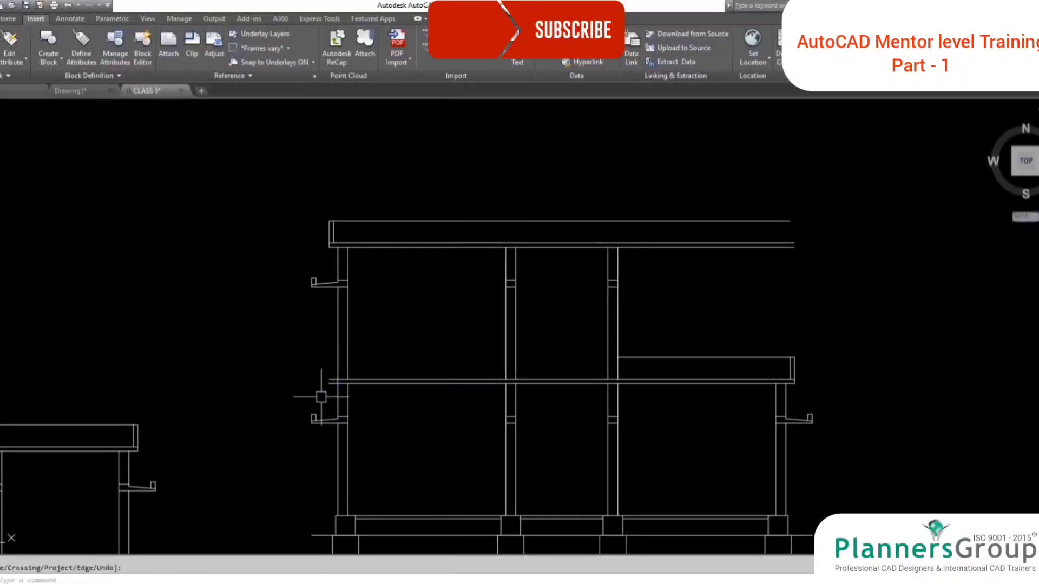
pyautogui.press('Return')
pyautogui.click(315, 376)
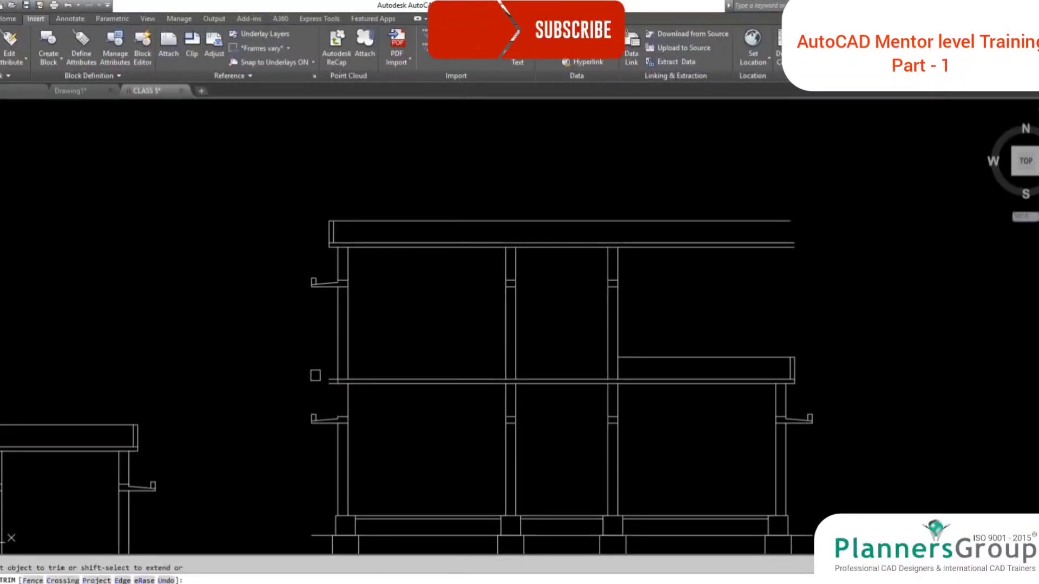
pyautogui.click(326, 394)
pyautogui.click(325, 364)
pyautogui.press('Return')
# Draw a helper line from the left post to the inner post.
pyautogui.moveTo(428, 301); pyautogui.dragTo(378, 305, button='middle')
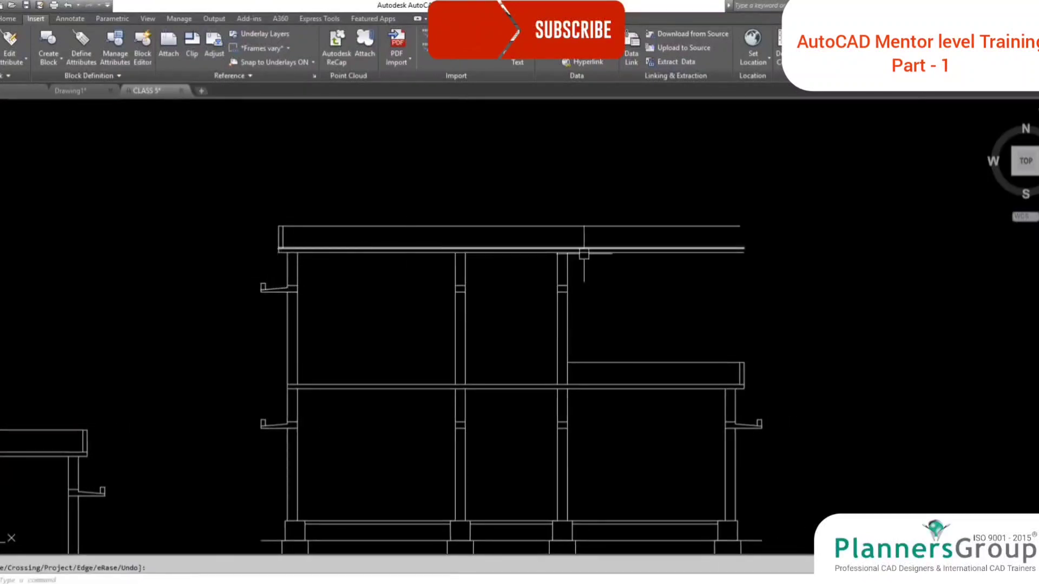
pyautogui.write('l')
pyautogui.press('Return')
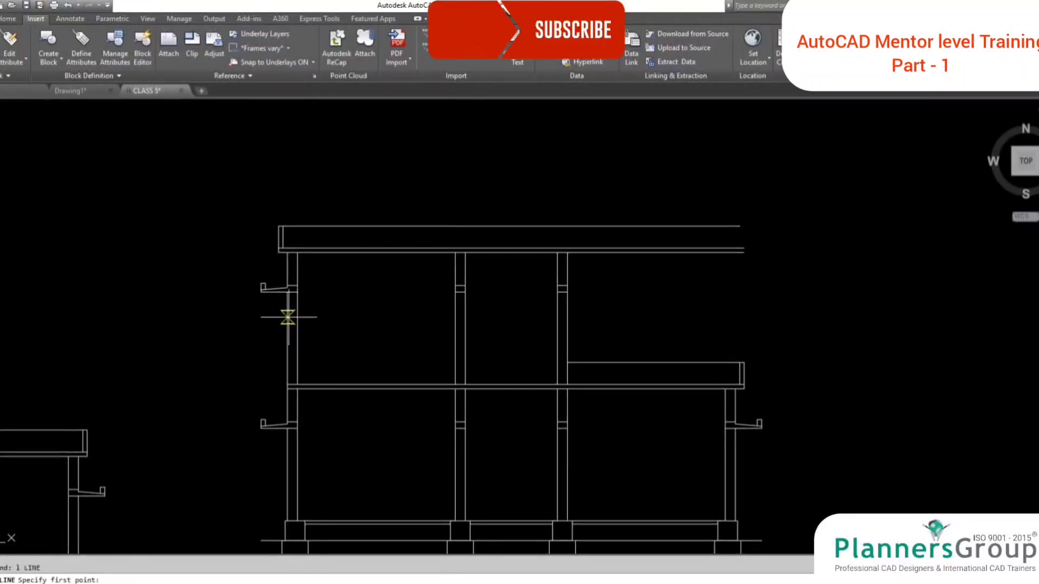
pyautogui.click(289, 317)
pyautogui.click(566, 319)
pyautogui.press('Return')
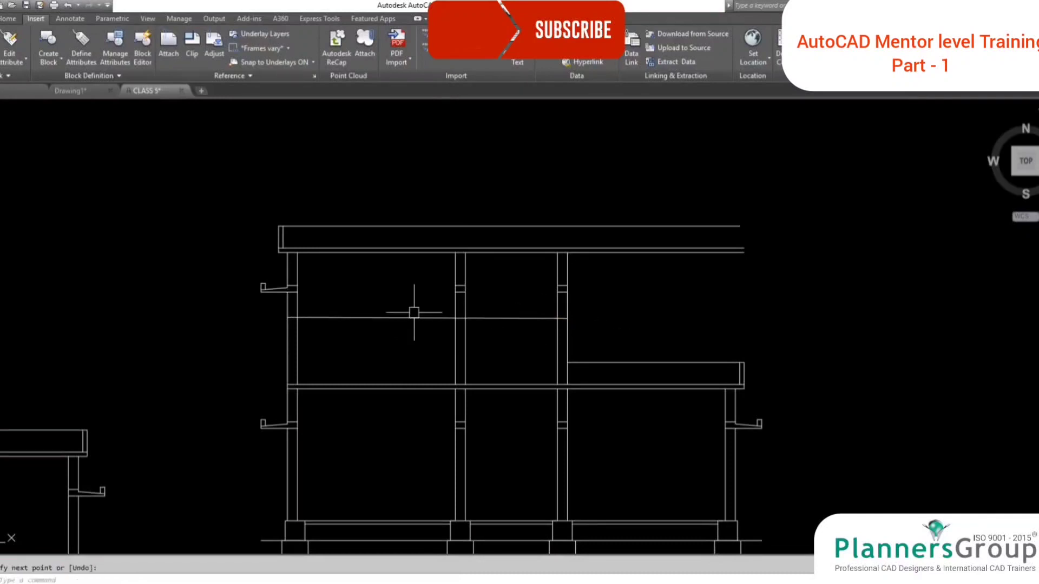
# Mirror the roof's left end and bracket about a vertical axis at the helper line's midpoint, keeping the originals.
pyautogui.write('mi')
pyautogui.press('Return')
pyautogui.click(249, 211)
pyautogui.click(305, 277)
pyautogui.click(231, 262)
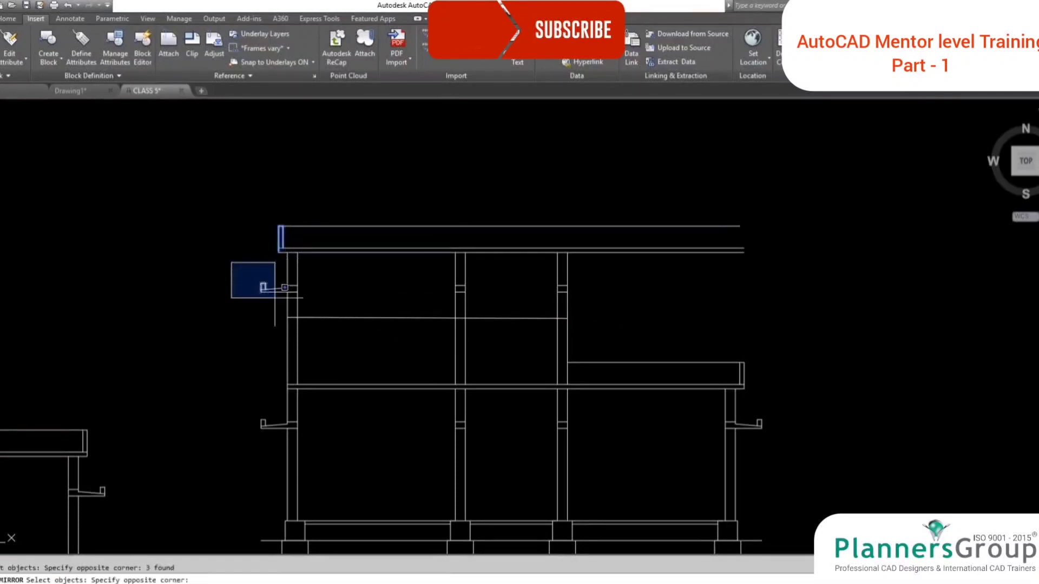
pyautogui.click(295, 311)
pyautogui.click(242, 276)
pyautogui.click(313, 298)
pyautogui.press('Return')
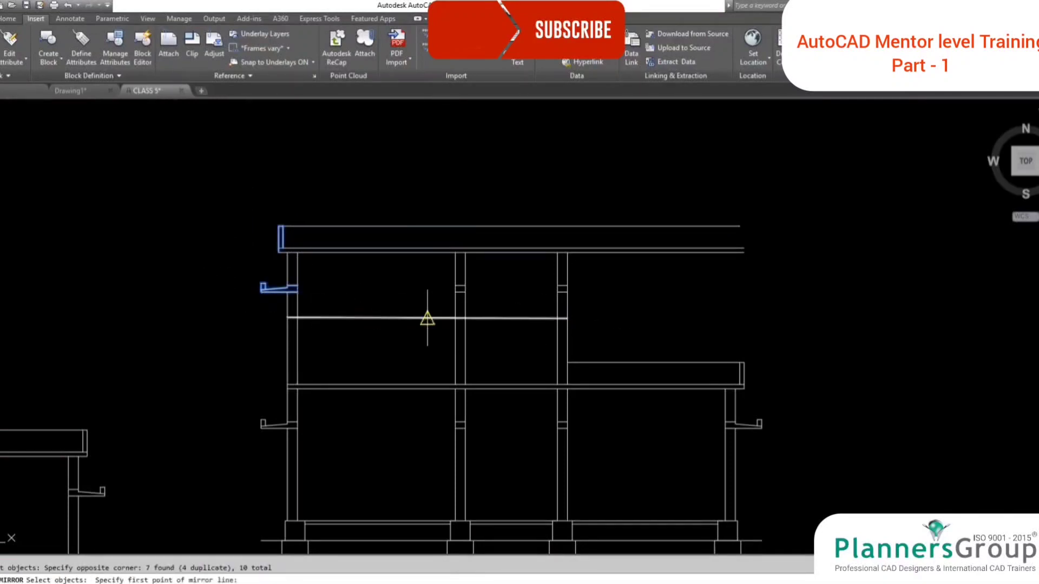
pyautogui.click(428, 318)
pyautogui.click(439, 214)
pyautogui.press('Return')
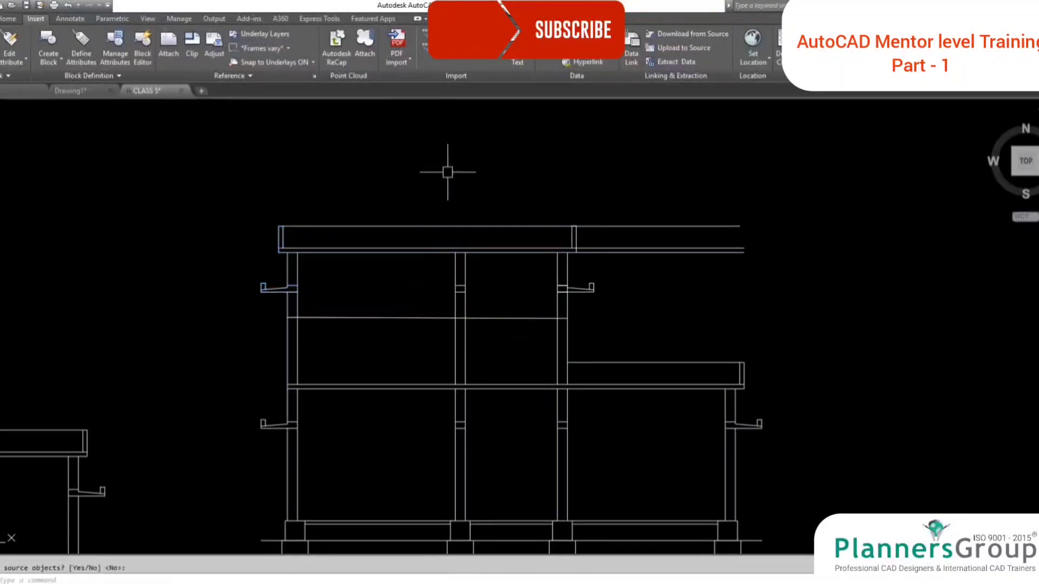
# Trim the roof slab's right part and overhang, then erase the helper line.
pyautogui.write('tr')
pyautogui.press('Return')
pyautogui.press('Return')
pyautogui.moveTo(636, 284); pyautogui.dragTo(580, 180)
pyautogui.press('Escape')
pyautogui.click(517, 343)
pyautogui.click(495, 295)
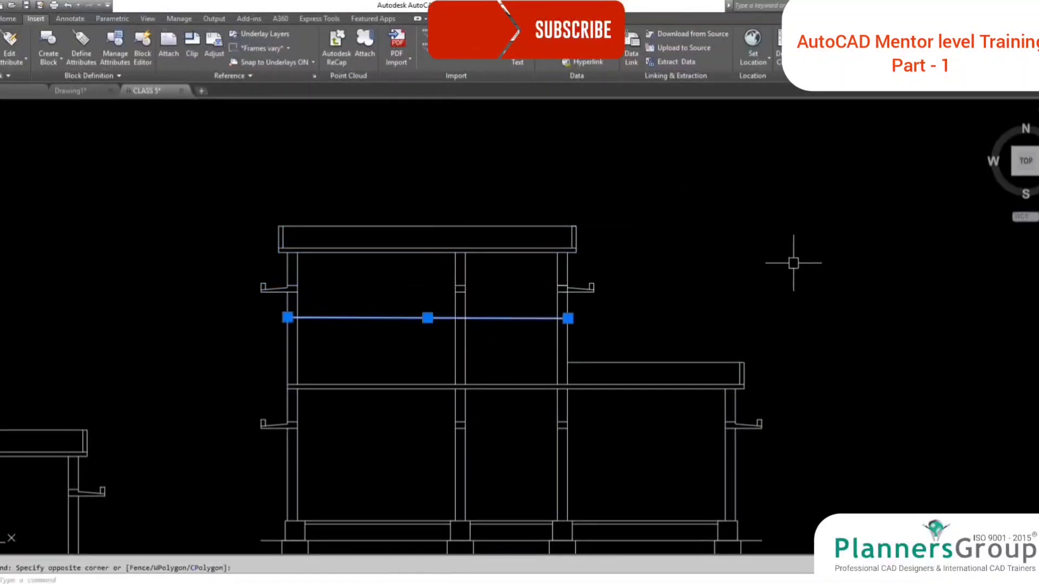
pyautogui.write('e')
pyautogui.press('Return')
pyautogui.moveTo(786, 287); pyautogui.dragTo(785, 249, button='middle')
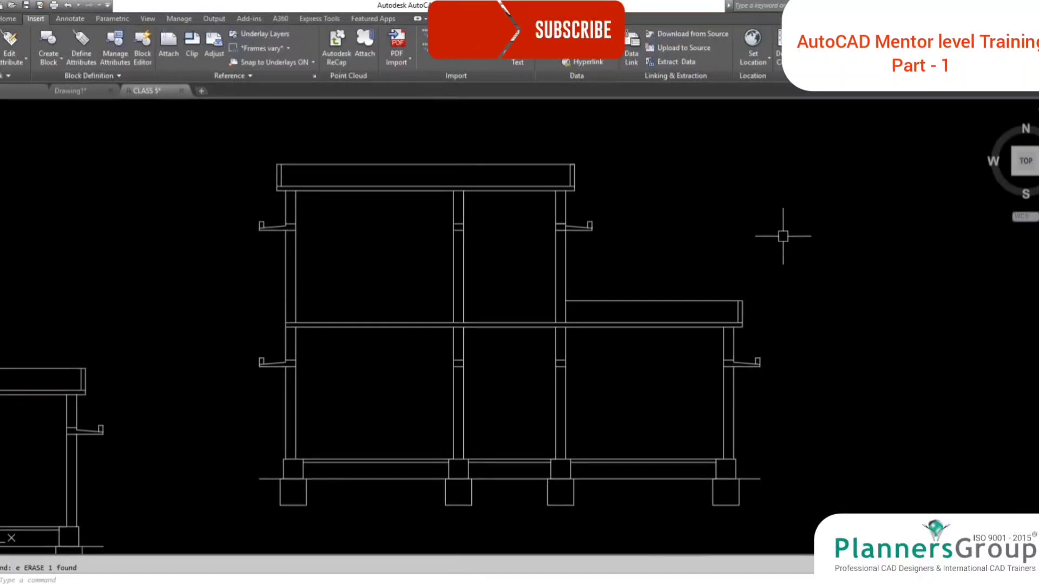
# Pan and zoom around the floor plan and the elevations above it.
pyautogui.scroll(-3, 784, 234)
pyautogui.scroll(2, 559, 366)
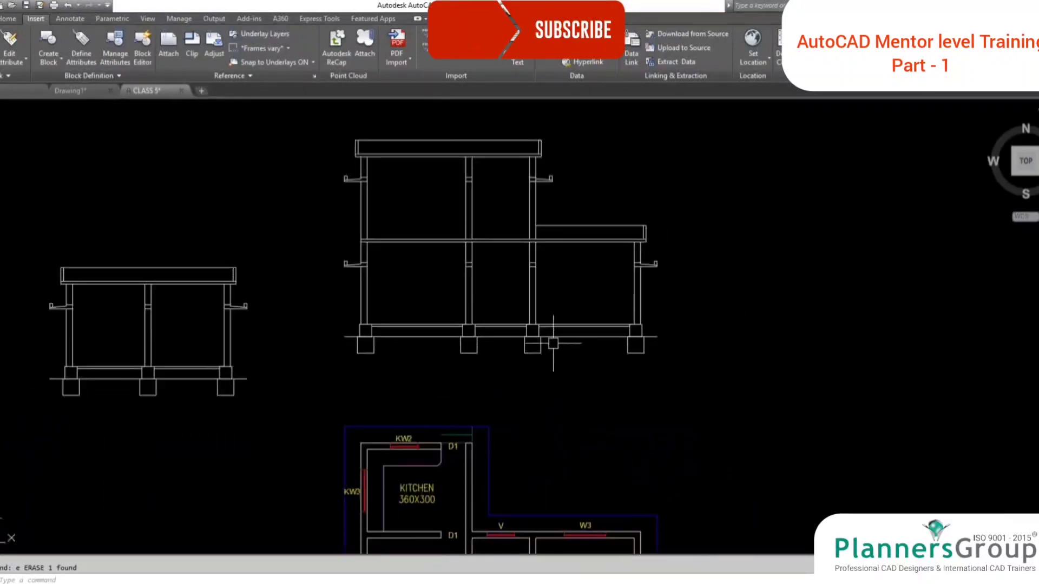
pyautogui.moveTo(550, 348)
pyautogui.mouseDown(button='middle')
pyautogui.moveTo(567, 396)
pyautogui.moveTo(562, 383)
pyautogui.moveTo(529, 402)
pyautogui.mouseUp(button='middle')
pyautogui.moveTo(544, 381); pyautogui.dragTo(552, 410, button='middle')
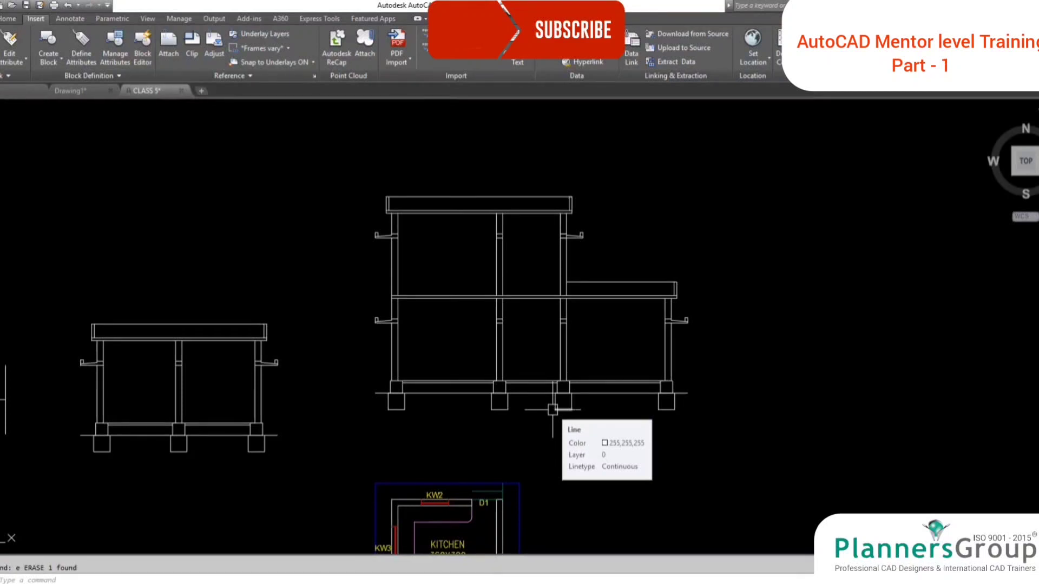
pyautogui.moveTo(552, 409)
pyautogui.mouseDown(button='middle')
pyautogui.moveTo(568, 440)
pyautogui.moveTo(566, 389)
pyautogui.mouseUp(button='middle')
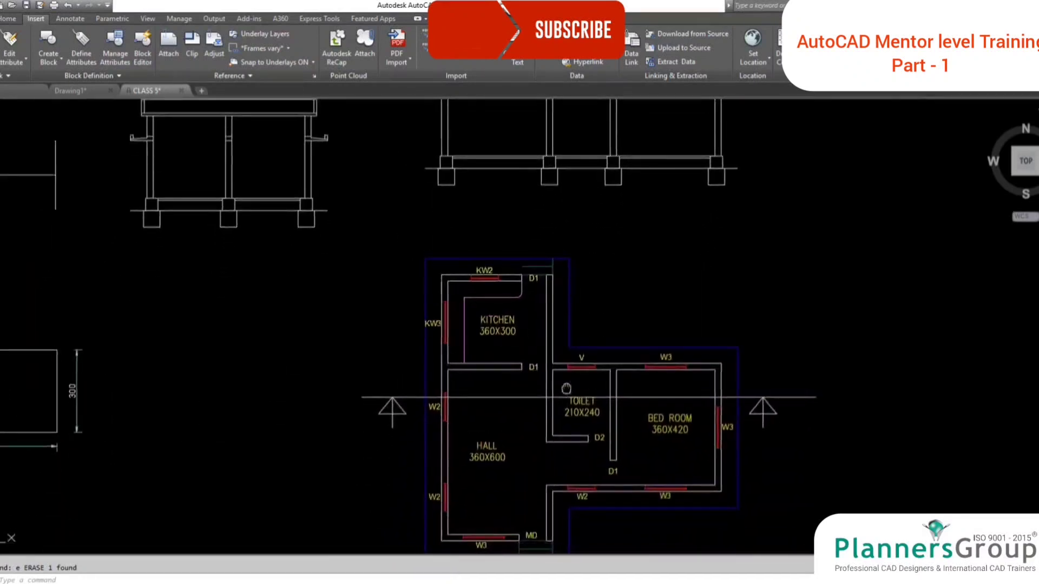
pyautogui.scroll(3, 566, 388)
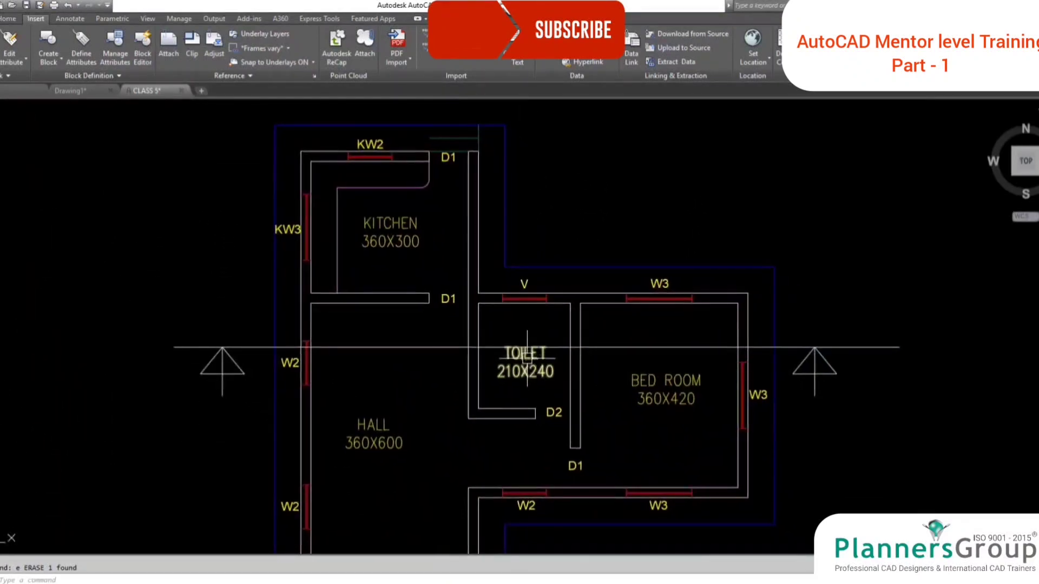
pyautogui.moveTo(555, 385); pyautogui.dragTo(513, 368, button='middle')
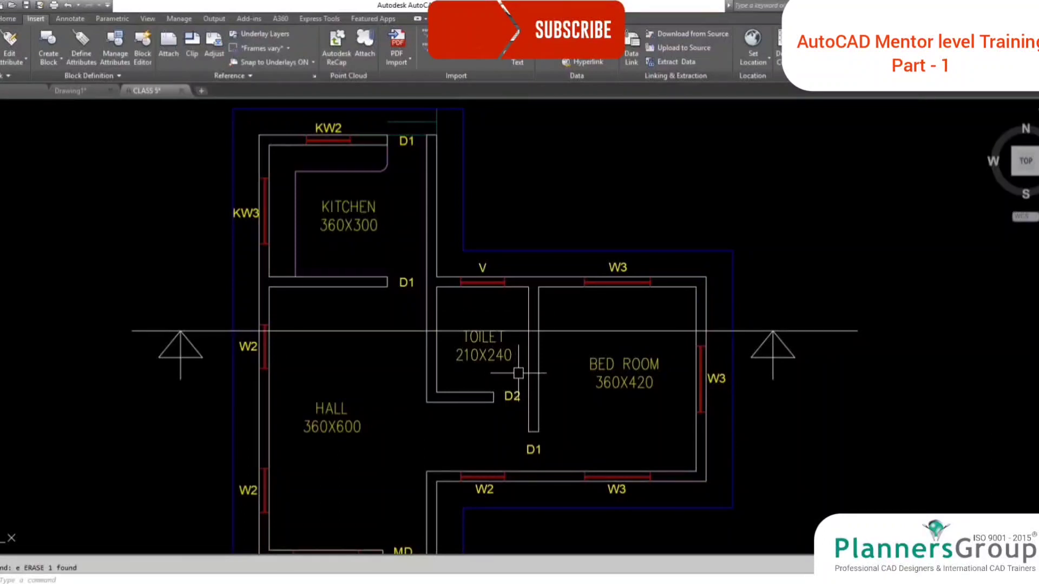
pyautogui.moveTo(518, 373); pyautogui.dragTo(524, 408, button='middle')
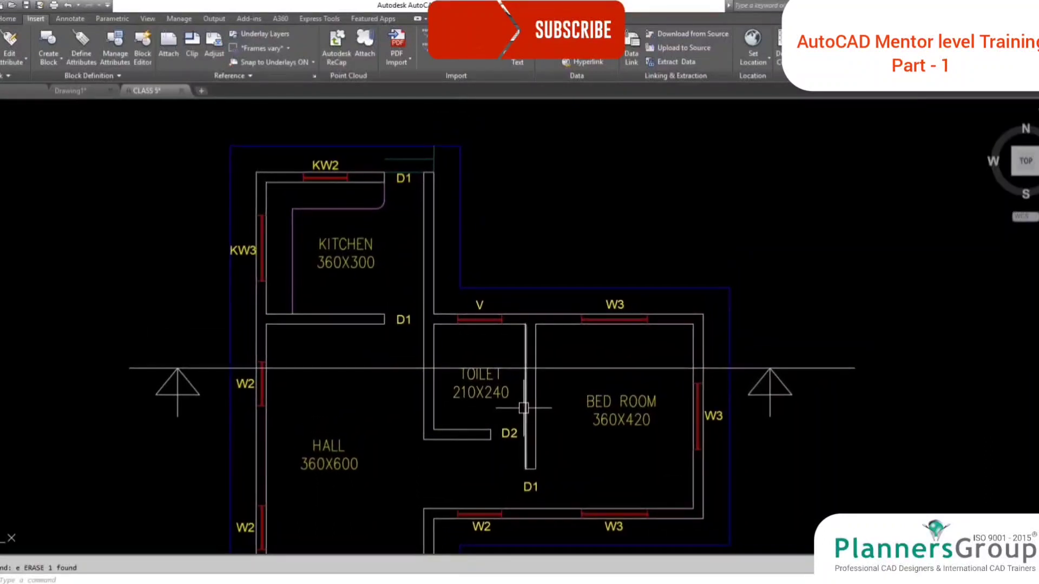
pyautogui.scroll(-3, 524, 408)
pyautogui.moveTo(555, 278); pyautogui.dragTo(564, 436, button='middle')
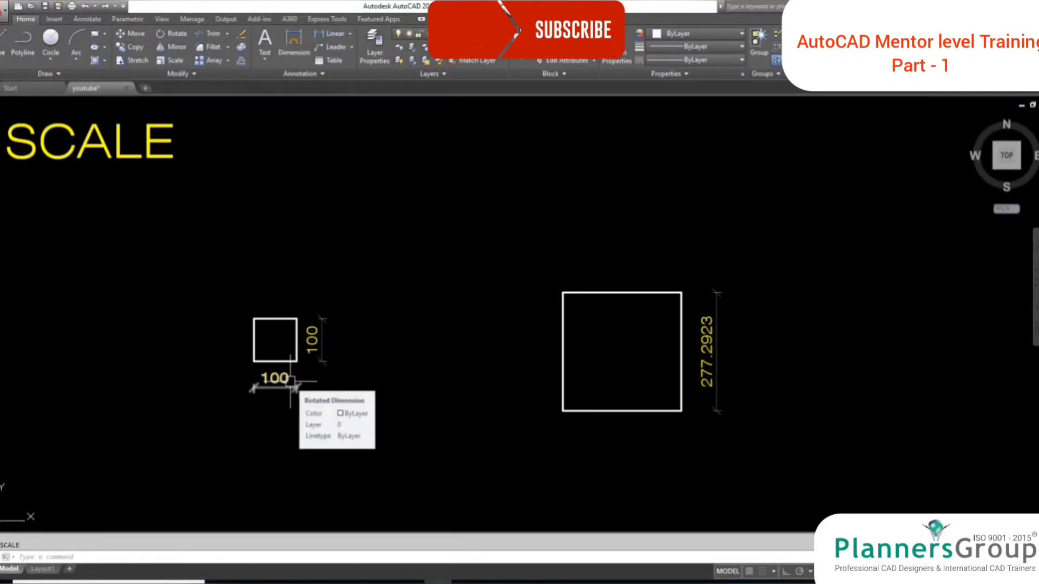
# Scale the small square and its dimensions by a factor of 4 from its bottom midpoint.
pyautogui.write('s')
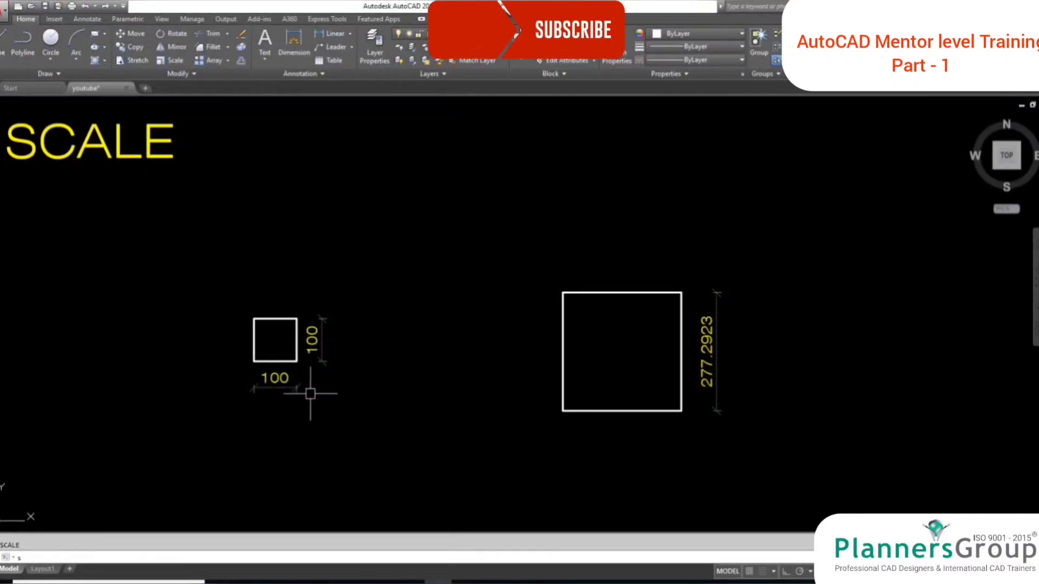
pyautogui.press('Return')
pyautogui.click(344, 400)
pyautogui.click(242, 291)
pyautogui.press('Return')
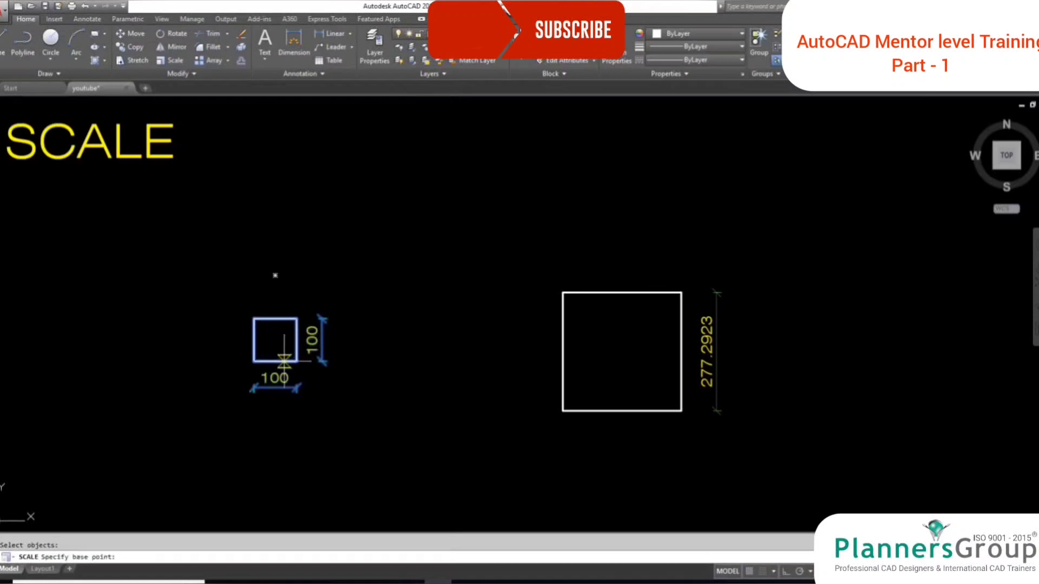
pyautogui.click(275, 362)
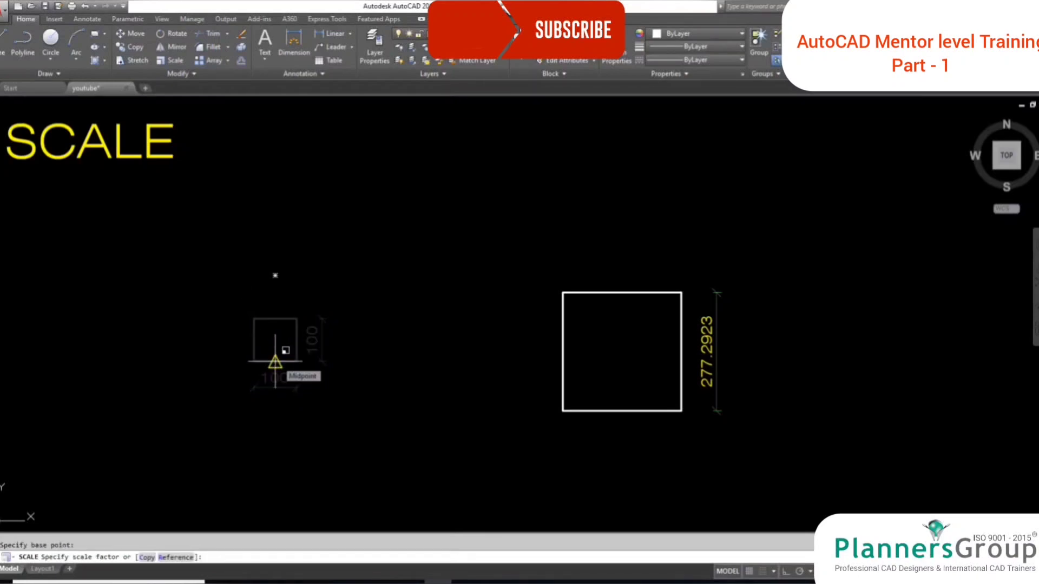
pyautogui.write('4')
pyautogui.press('Return')
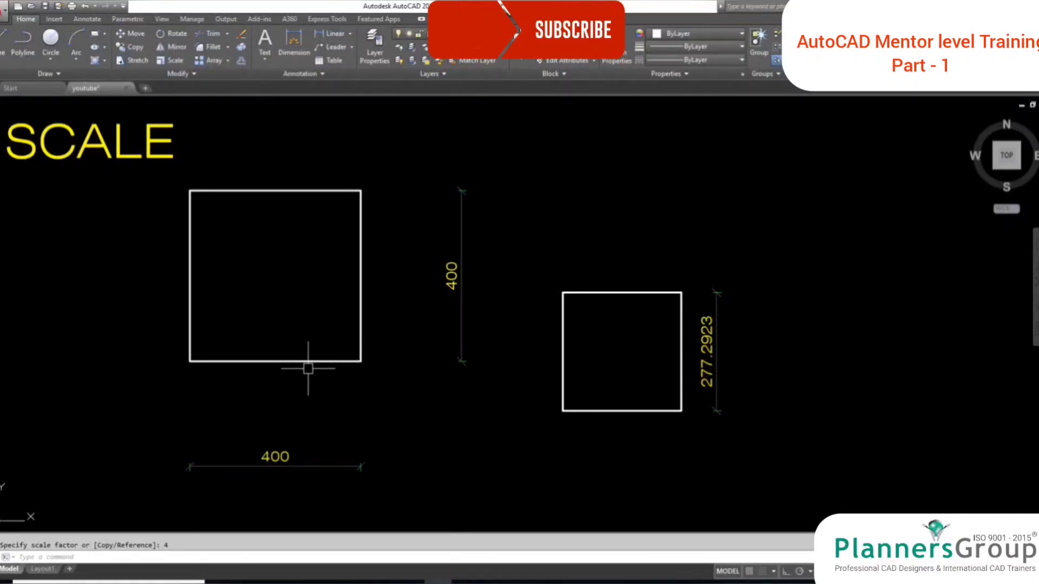
# Scale the 400 square and both dimensions by 0.5 from the bottom midpoint, giving 200.
pyautogui.write('sc')
pyautogui.press('Return')
pyautogui.click(487, 470)
pyautogui.click(185, 185)
pyautogui.press('Return')
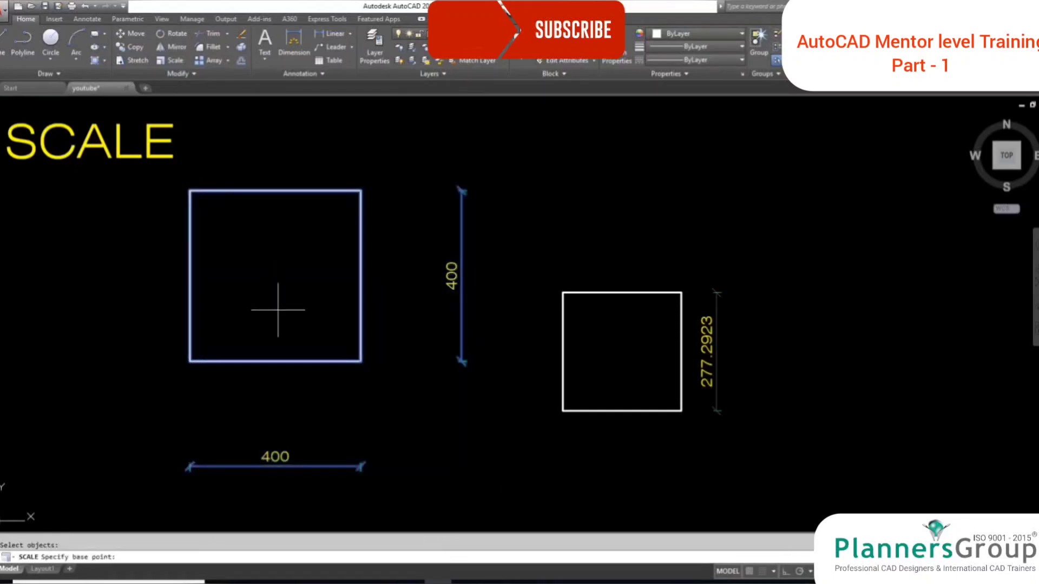
pyautogui.click(275, 362)
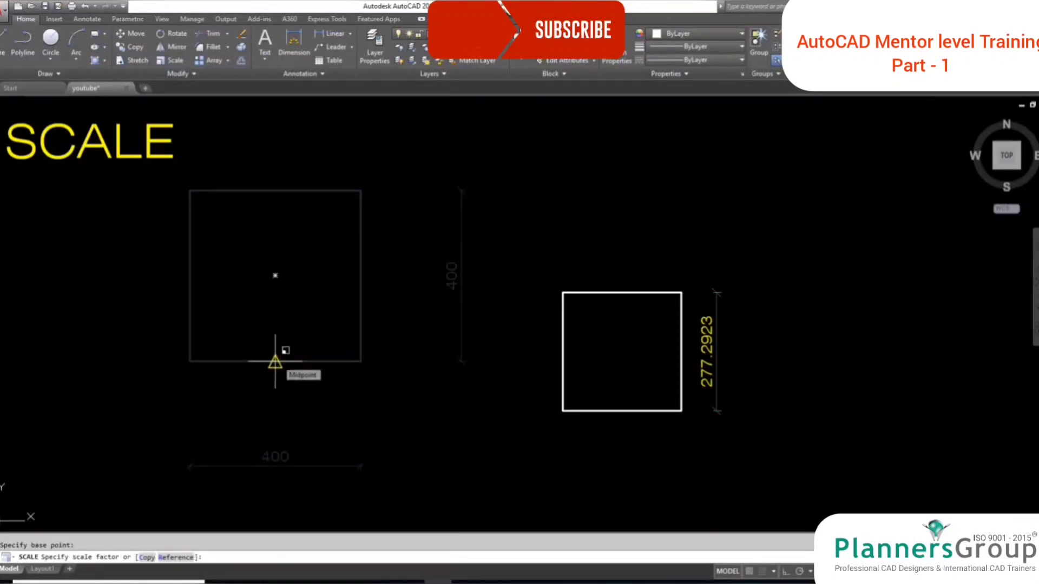
pyautogui.write('.5')
pyautogui.press('Return')
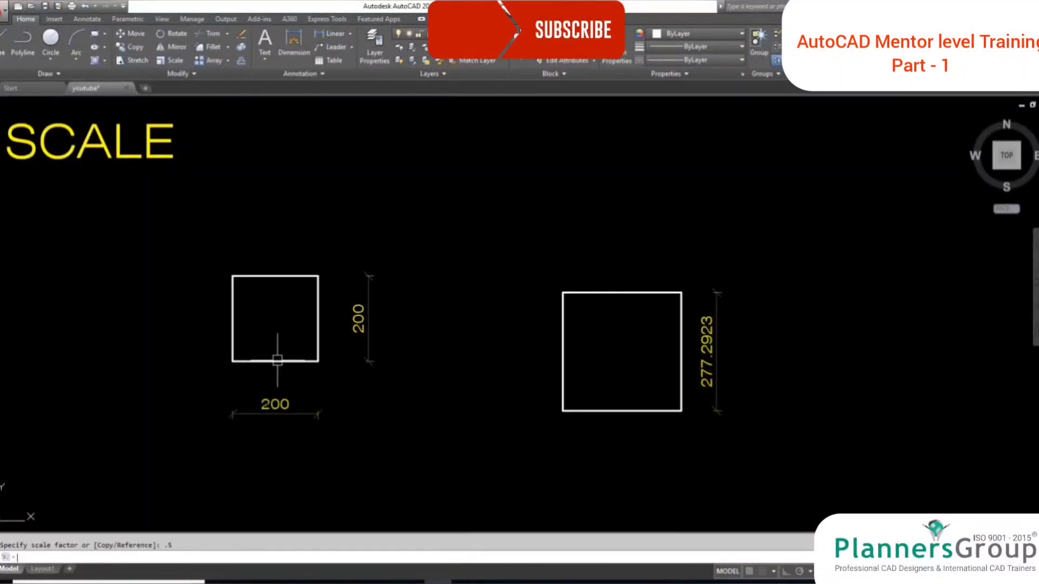
pyautogui.scroll(-3, 622, 355)
pyautogui.scroll(5, 622, 355)
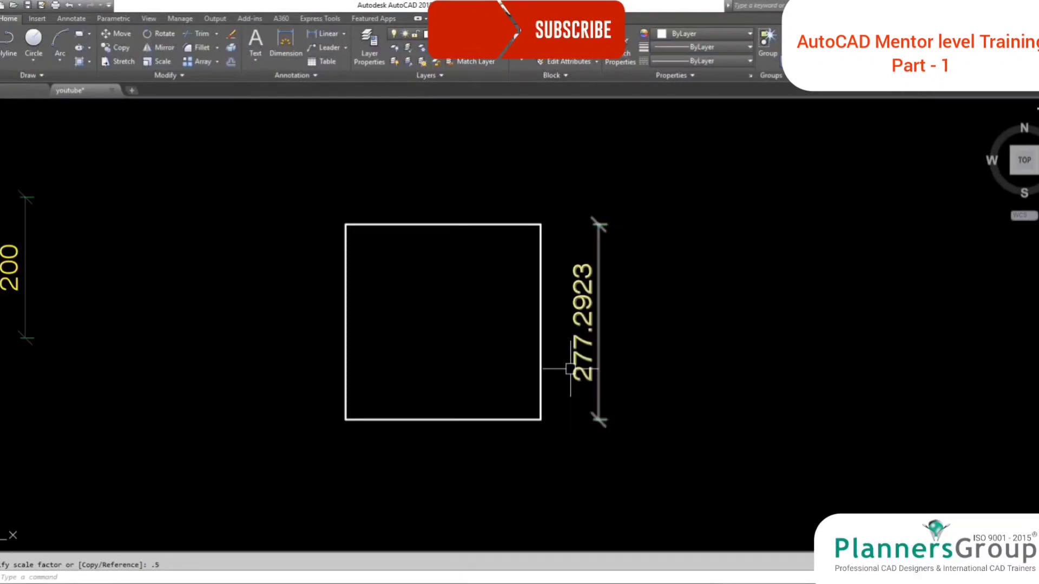
# Start scaling the 277.2923 square and its dimension, based at its bottom midpoint.
pyautogui.write('sc')
pyautogui.press('Return')
pyautogui.click(648, 450)
pyautogui.click(434, 235)
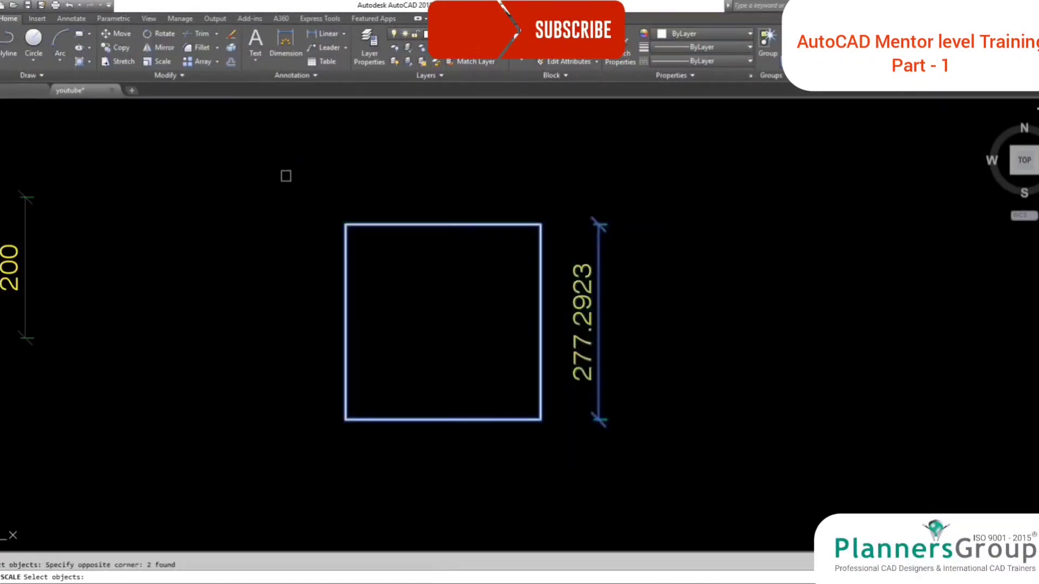
pyautogui.press('Return')
pyautogui.click(444, 420)
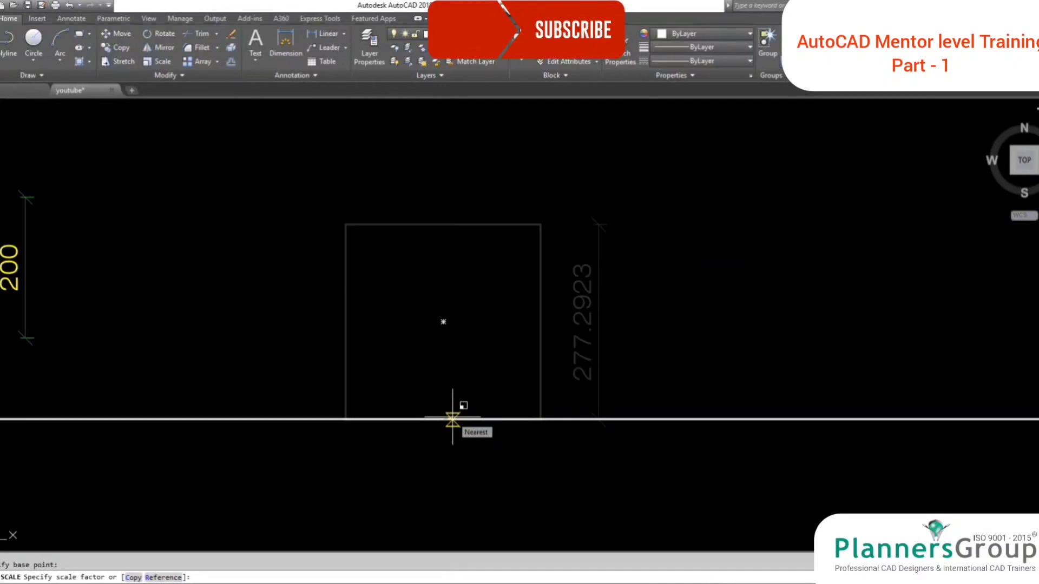
# Scale by reference from the 277.2923 length to a new length of 300.
pyautogui.write('r')
pyautogui.press('Return')
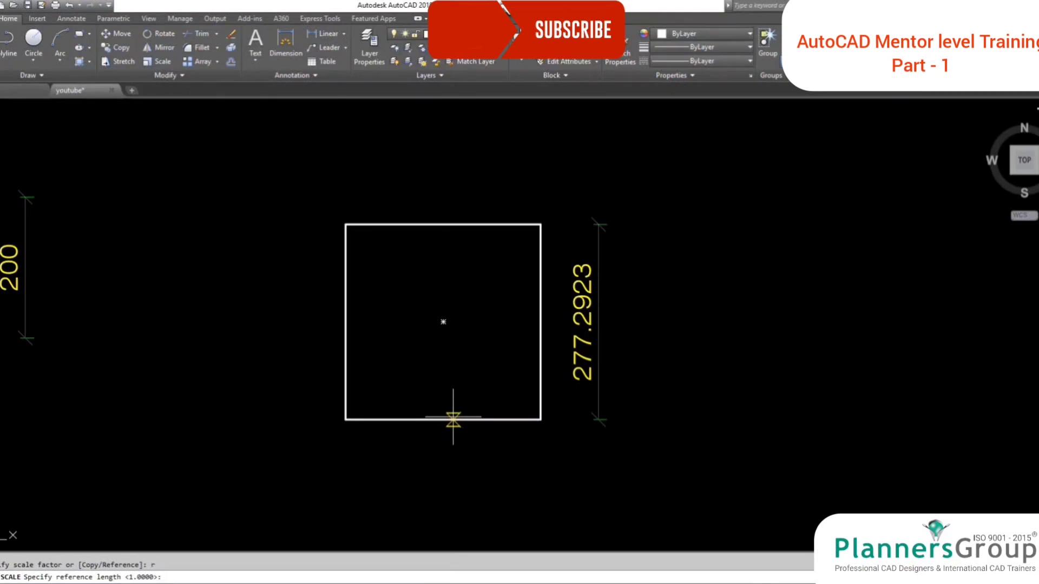
pyautogui.write('277.2923')
pyautogui.press('Return')
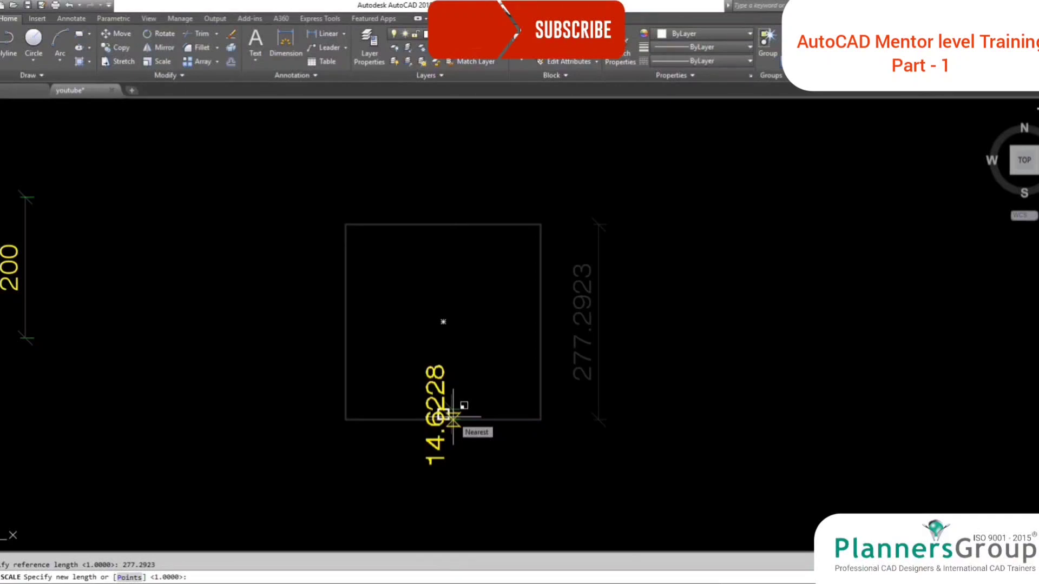
pyautogui.write('300')
pyautogui.press('Return')
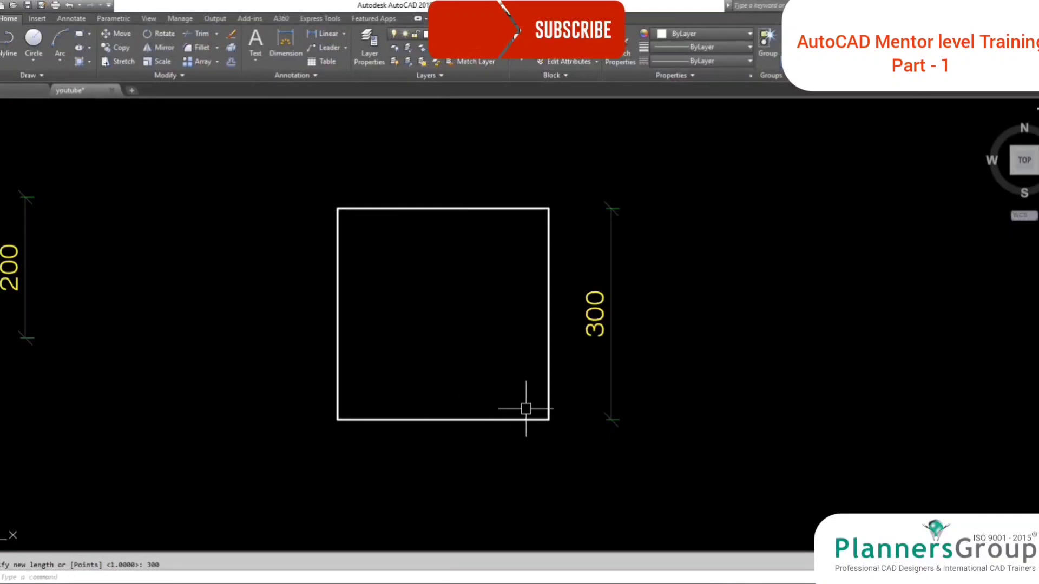
pyautogui.scroll(-8, 608, 399)
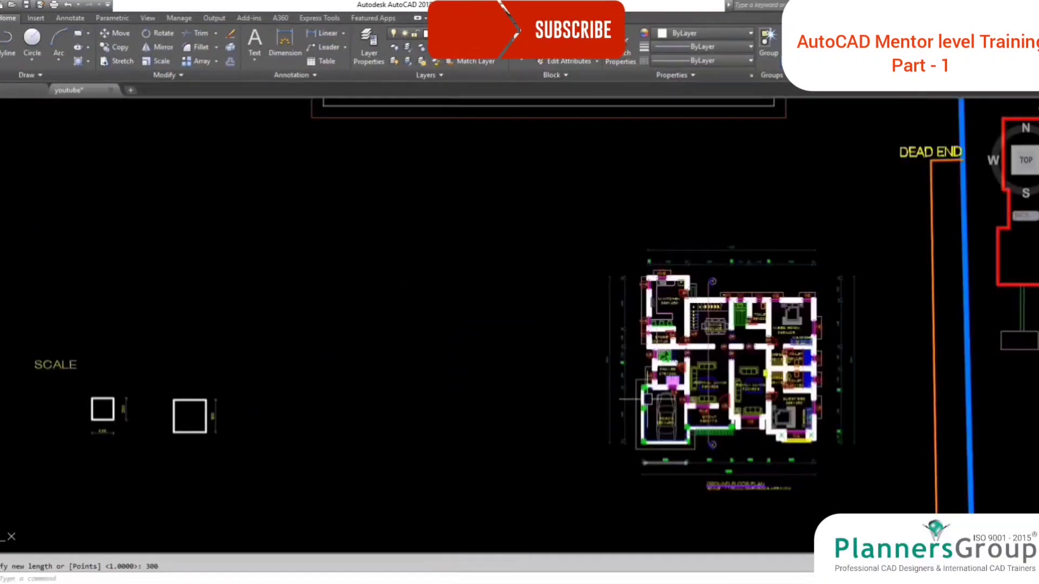
# Move the floor plan into the A3 sheet frame.
pyautogui.scroll(3, 646, 400)
pyautogui.scroll(-5, 647, 400)
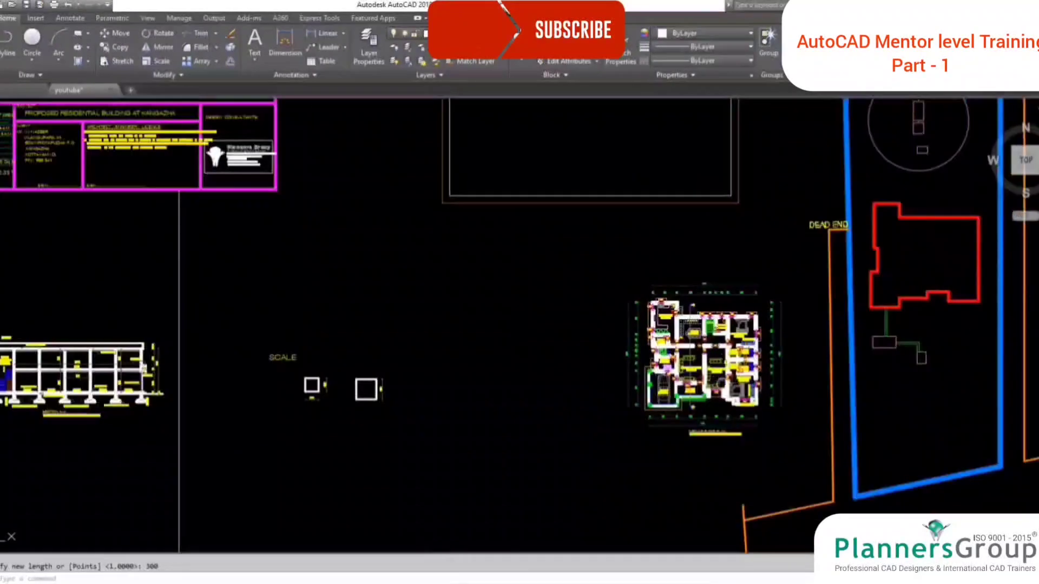
pyautogui.moveTo(887, 298)
pyautogui.mouseDown(button='middle')
pyautogui.moveTo(841, 298)
pyautogui.moveTo(833, 318)
pyautogui.moveTo(784, 303)
pyautogui.moveTo(828, 466)
pyautogui.mouseUp(button='middle')
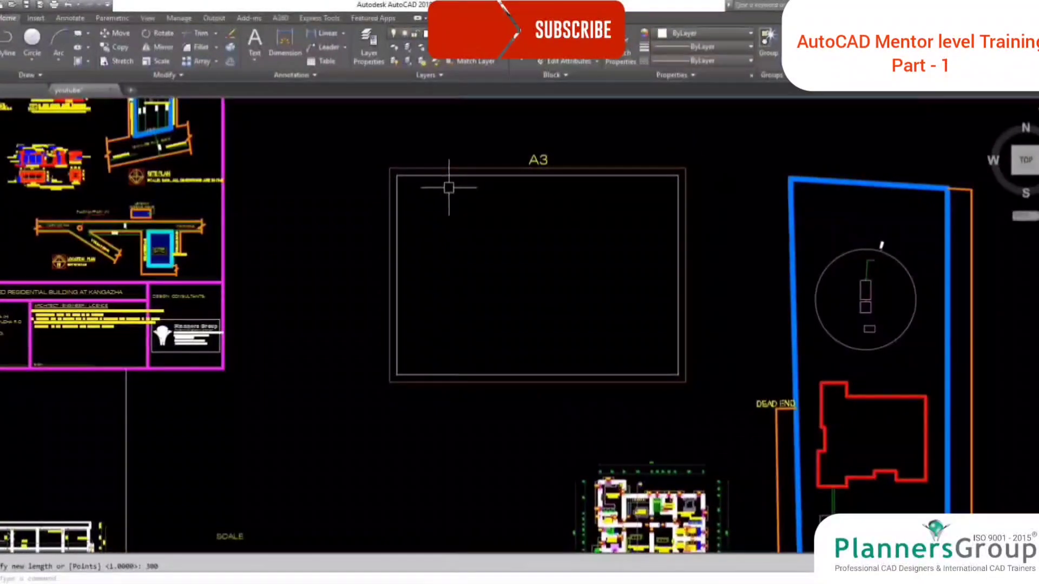
pyautogui.moveTo(566, 317); pyautogui.dragTo(545, 221, button='middle')
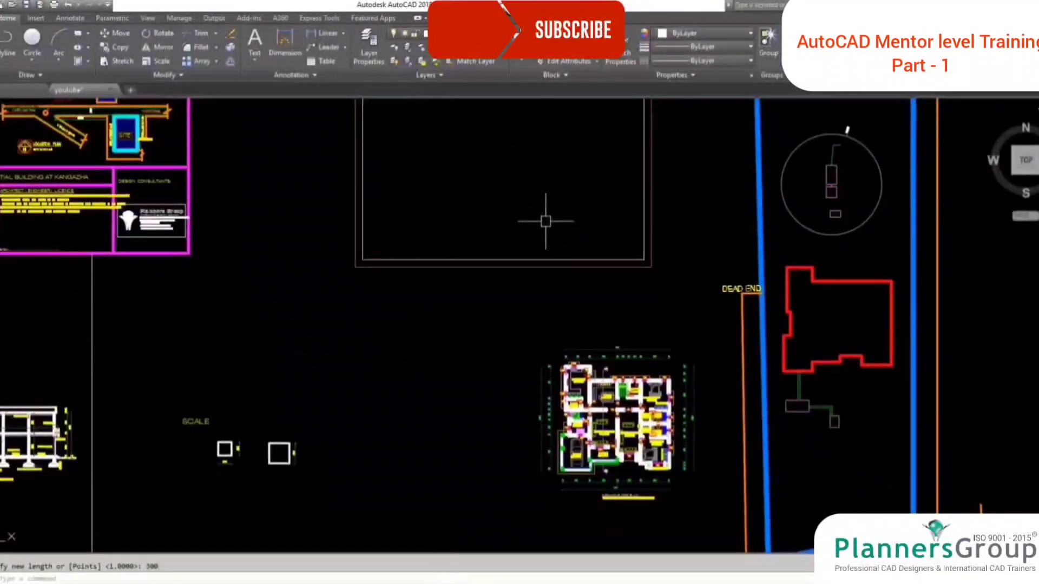
pyautogui.scroll(-2, 545, 221)
pyautogui.write('m')
pyautogui.press('Return')
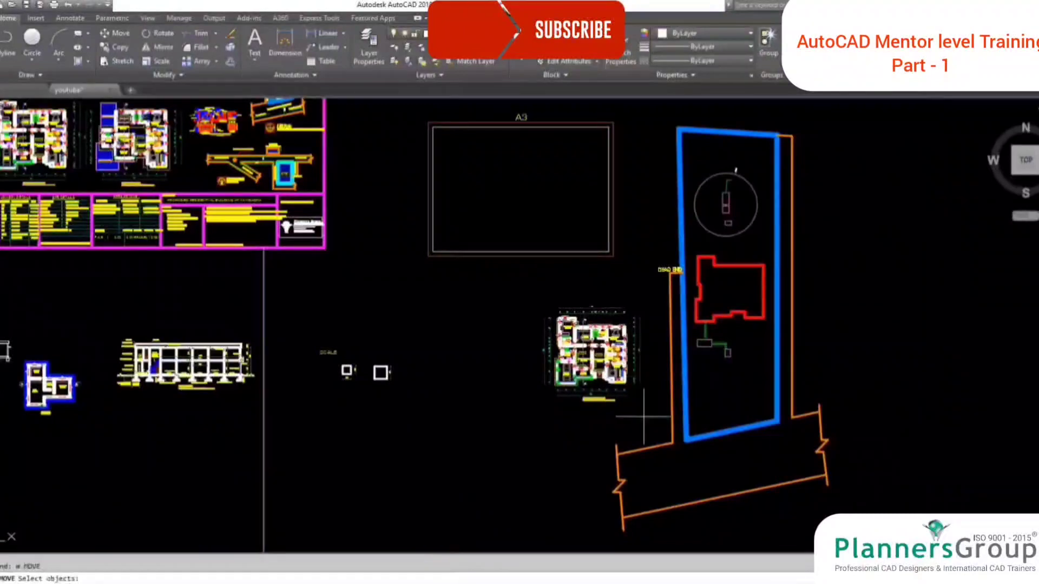
pyautogui.click(644, 416)
pyautogui.click(495, 267)
pyautogui.press('Return')
pyautogui.click(592, 349)
pyautogui.scroll(2, 472, 211)
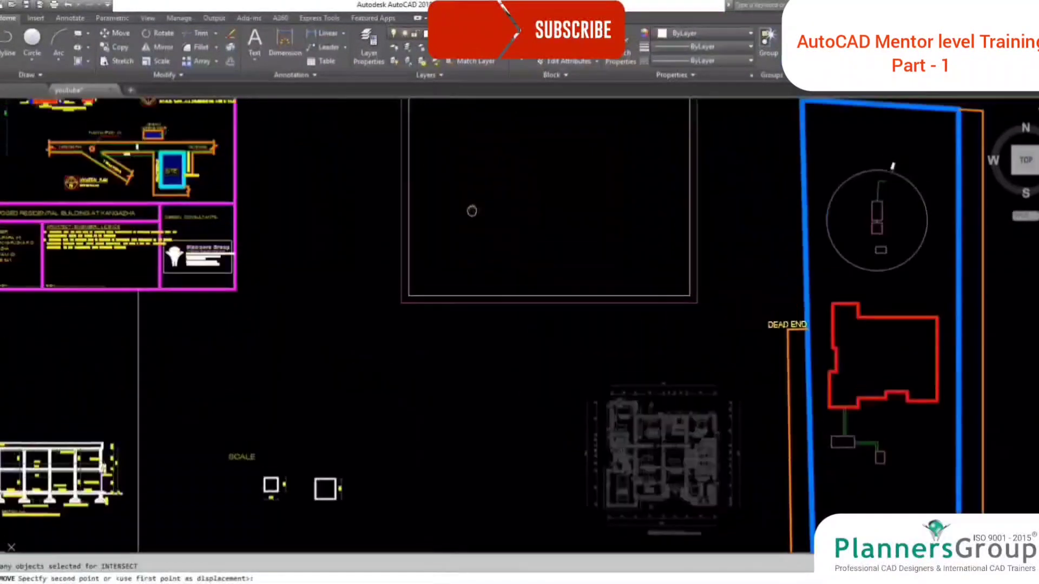
pyautogui.click(533, 252)
pyautogui.scroll(-4, 533, 252)
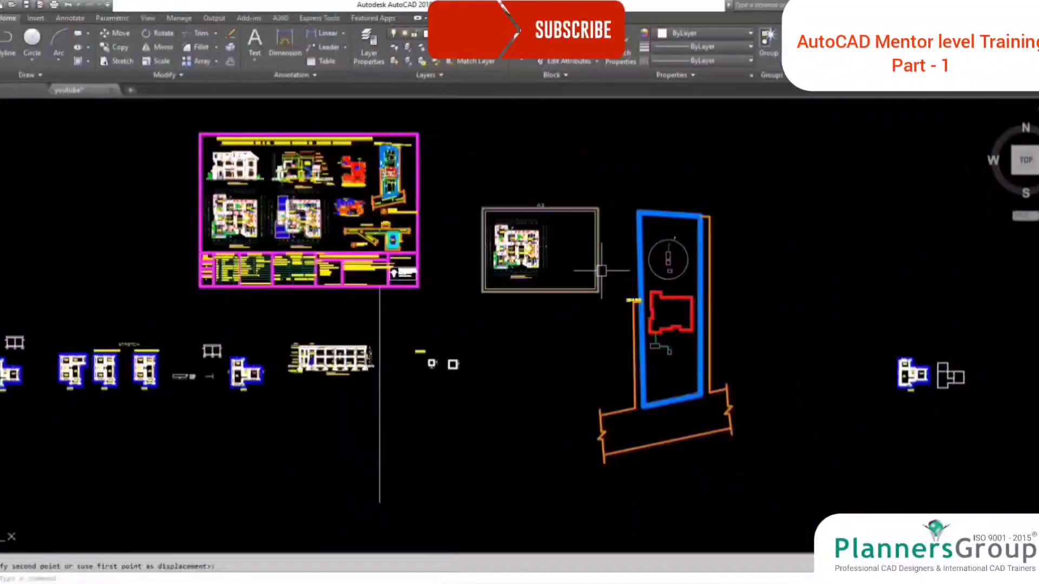
# Move the site plan, including its orange site lines, beside the A3 sheet.
pyautogui.moveTo(602, 271); pyautogui.dragTo(546, 249, button='middle')
pyautogui.write('m')
pyautogui.press('Return')
pyautogui.click(720, 466)
pyautogui.click(541, 134)
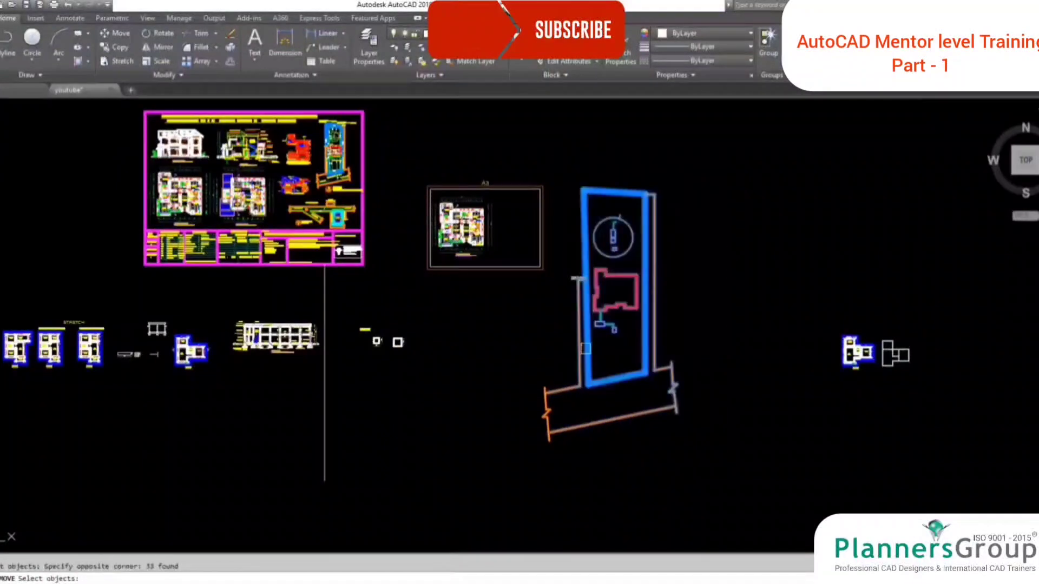
pyautogui.click(614, 452)
pyautogui.click(545, 383)
pyautogui.press('Return')
pyautogui.click(633, 385)
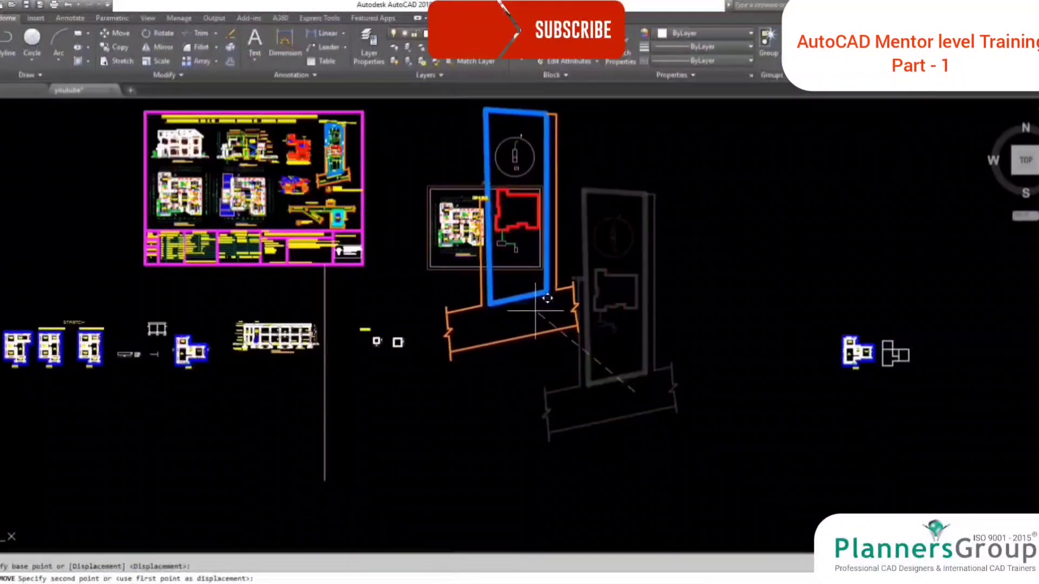
pyautogui.click(680, 346)
pyautogui.moveTo(726, 395); pyautogui.dragTo(706, 436, button='middle')
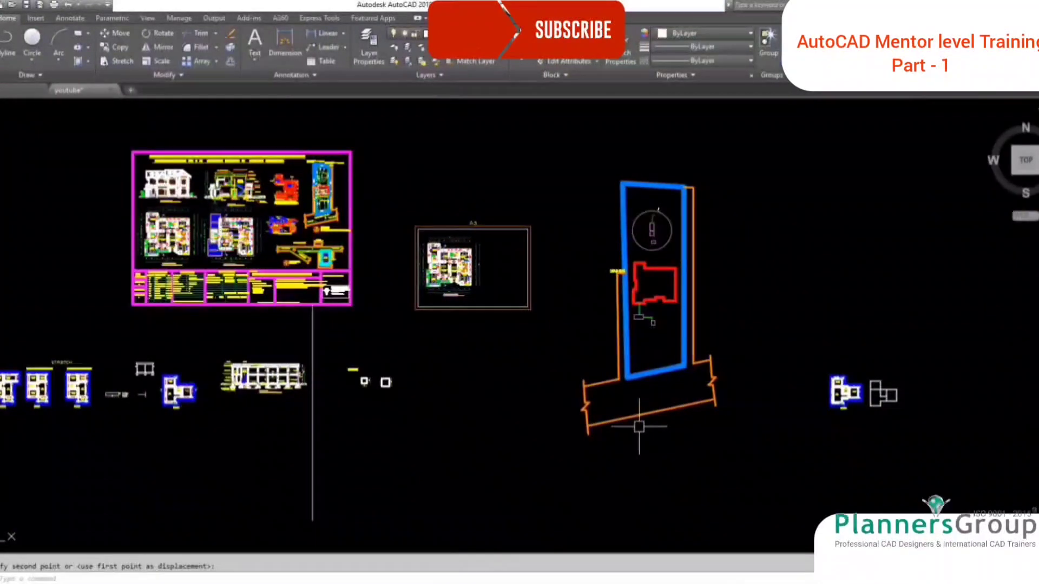
# Scale all 38 site plan objects to 0.25 of their size.
pyautogui.write('sc')
pyautogui.press('Return')
pyautogui.click(742, 464)
pyautogui.click(568, 108)
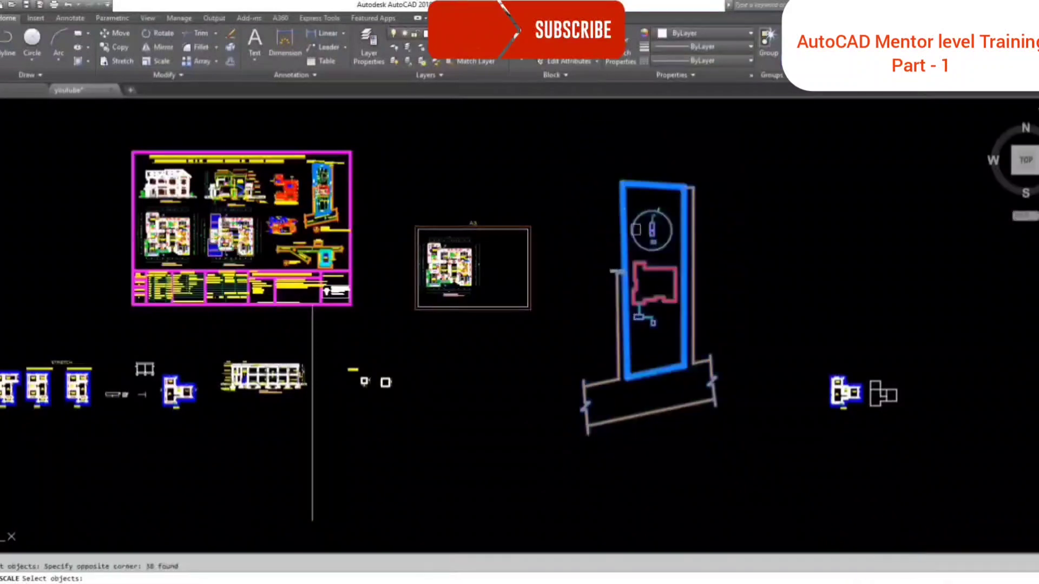
pyautogui.press('Return')
pyautogui.click(648, 318)
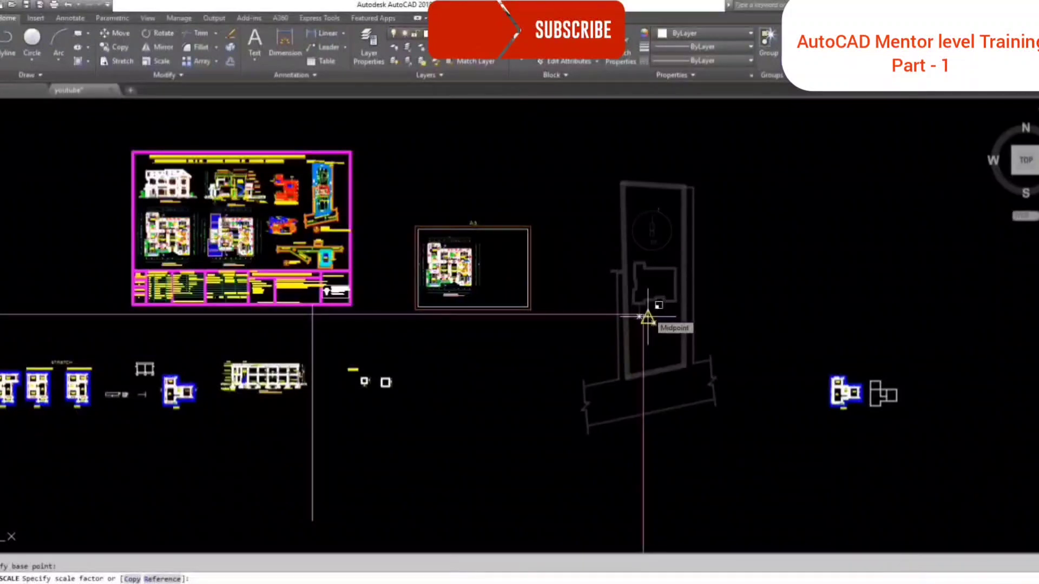
pyautogui.write('.25')
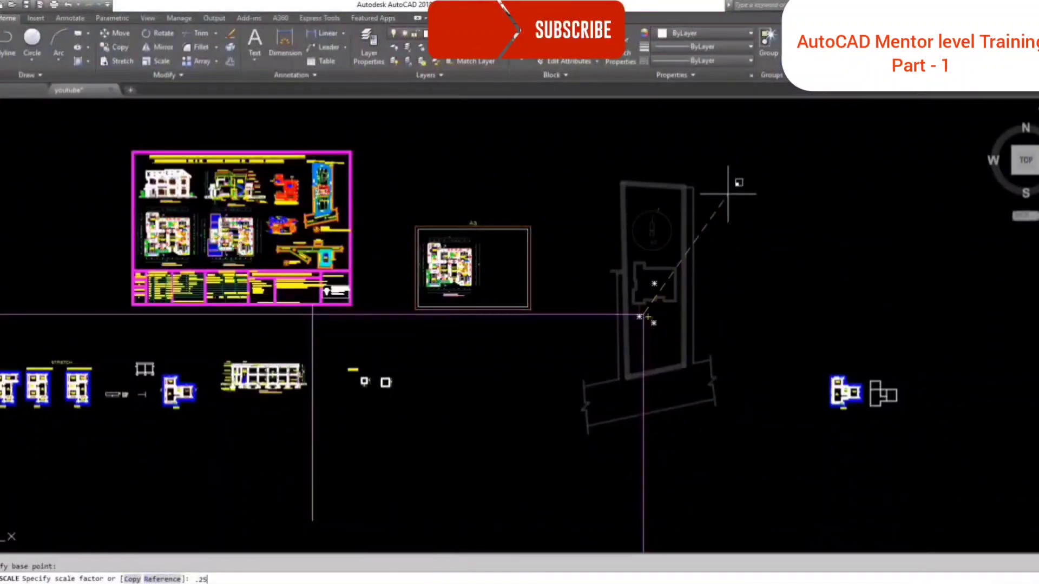
pyautogui.press('Return')
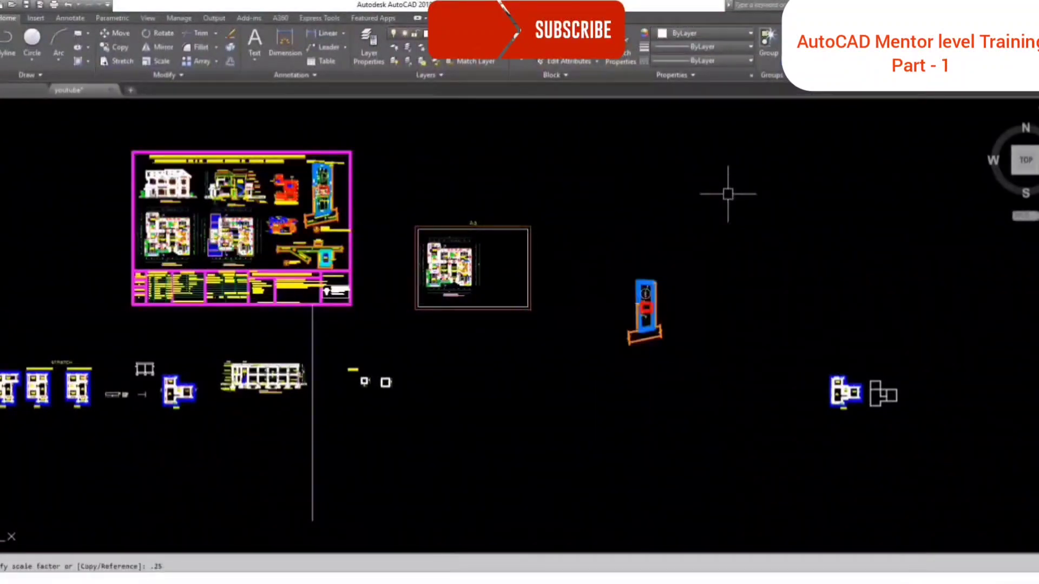
# Move the shrunken site plan into the A3 frame next to the floor plan.
pyautogui.write('m')
pyautogui.press('Return')
pyautogui.click(710, 371)
pyautogui.click(619, 271)
pyautogui.press('Return')
pyautogui.click(629, 313)
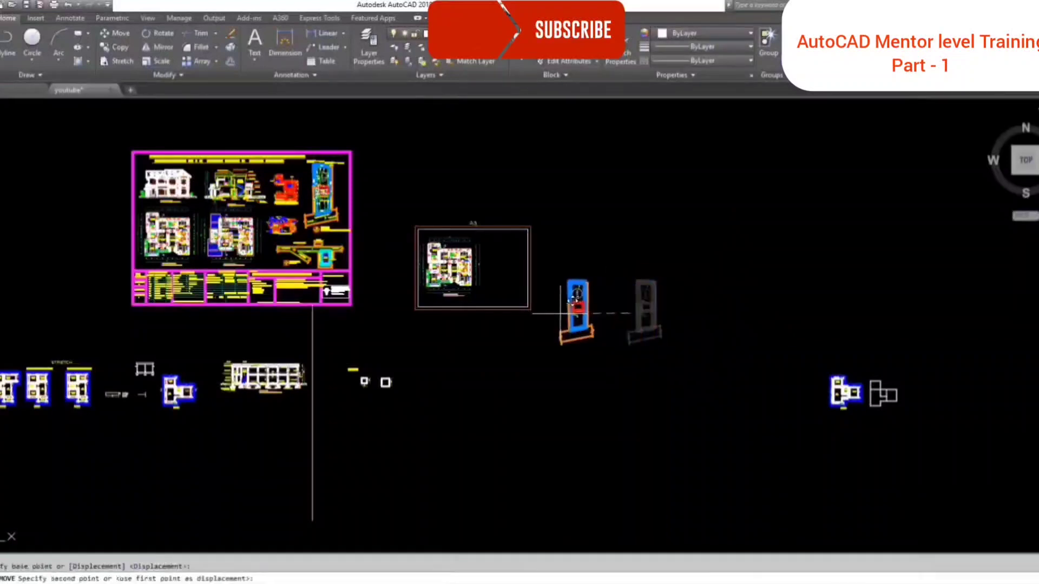
pyautogui.scroll(4, 503, 270)
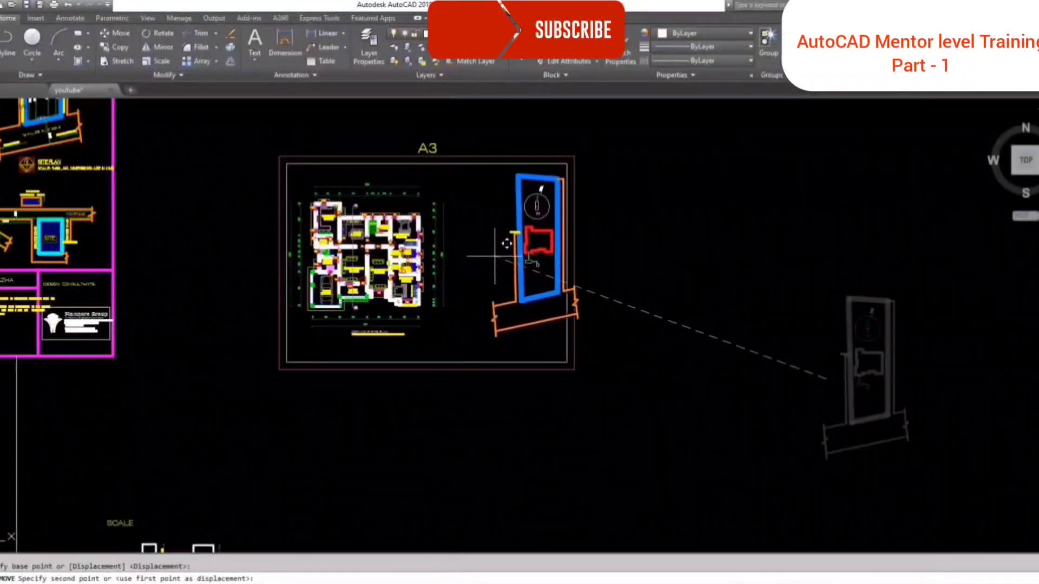
pyautogui.click(459, 264)
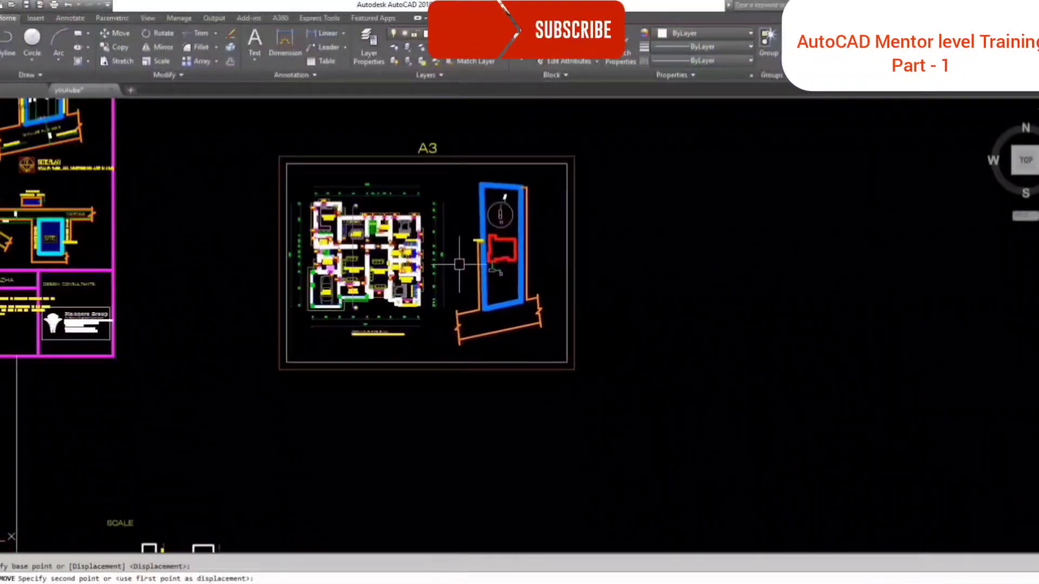
pyautogui.scroll(3, 475, 259)
pyautogui.moveTo(501, 400); pyautogui.dragTo(519, 406, button='middle')
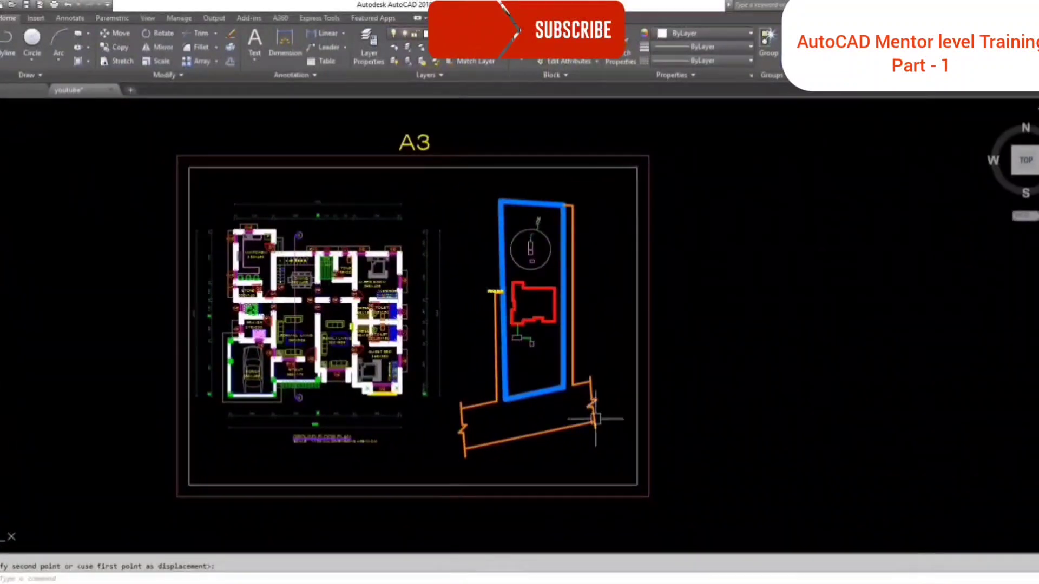